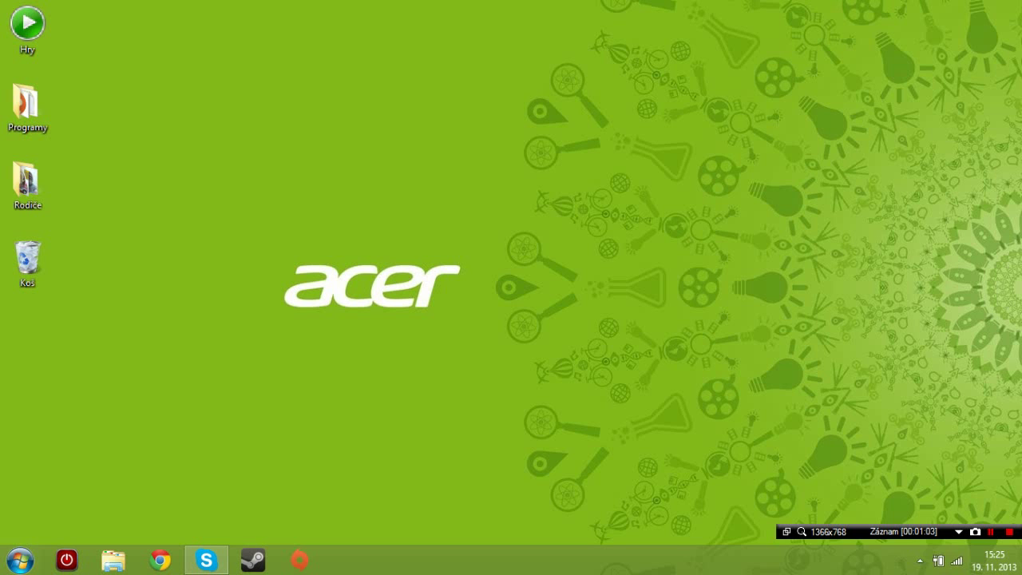
Look over the deleted items in the Recycle Bin (Koš) and close its window.
double_click(27, 258)
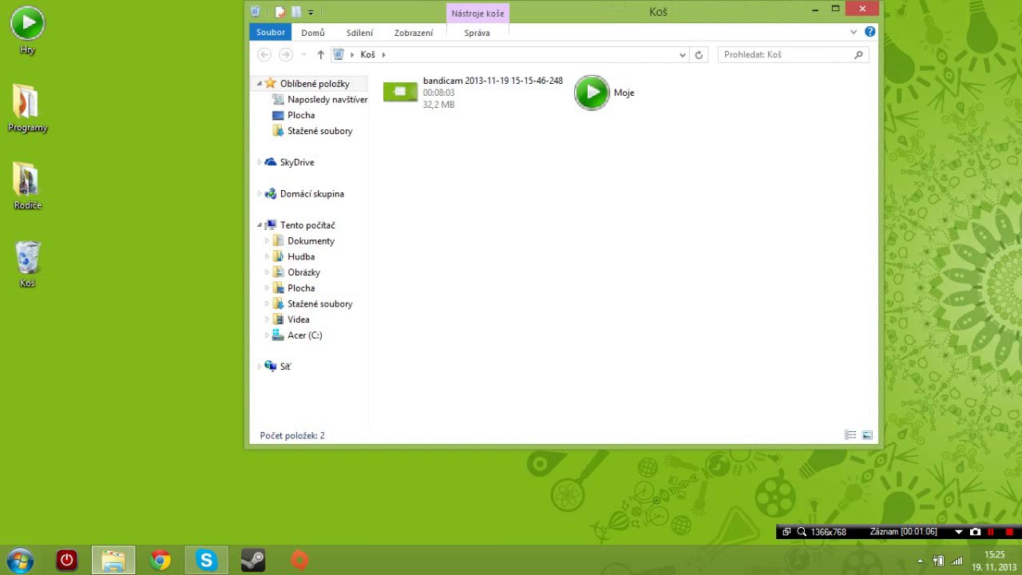
left_click(475, 94)
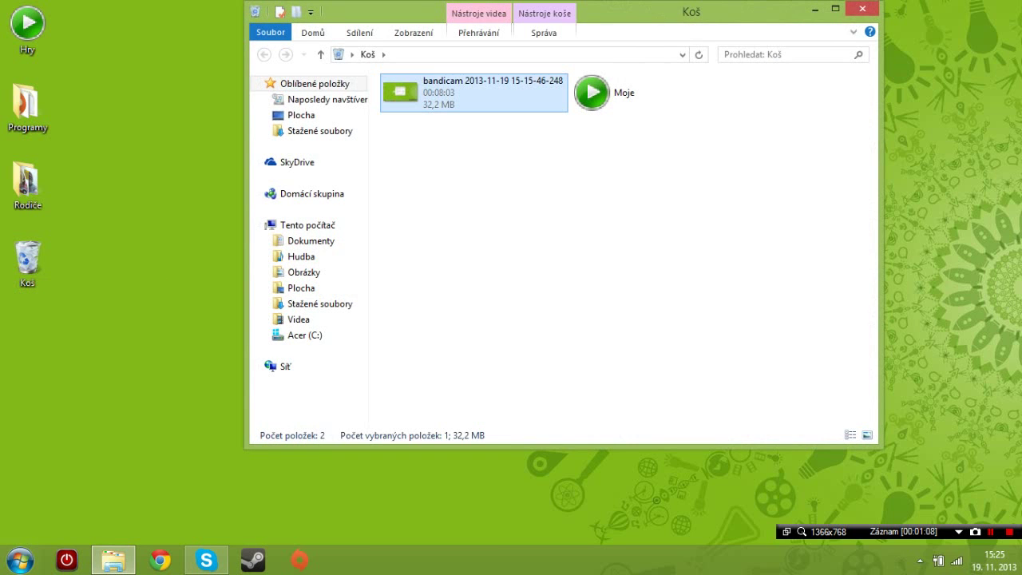
key("alt+F4")
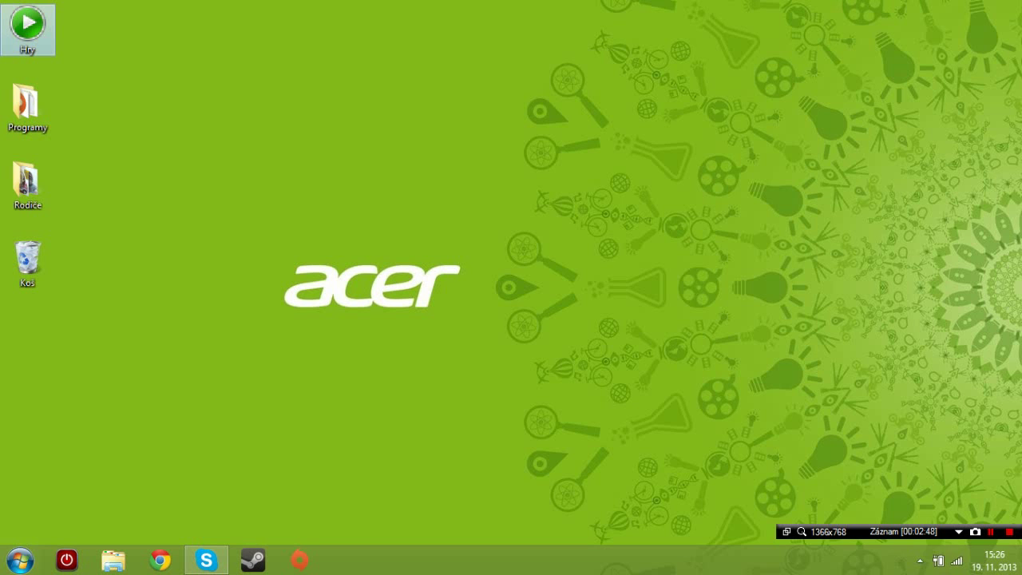
View the properties of the Hry folder on the desktop and close them.
right_click(26, 25)
left_click(17, 68)
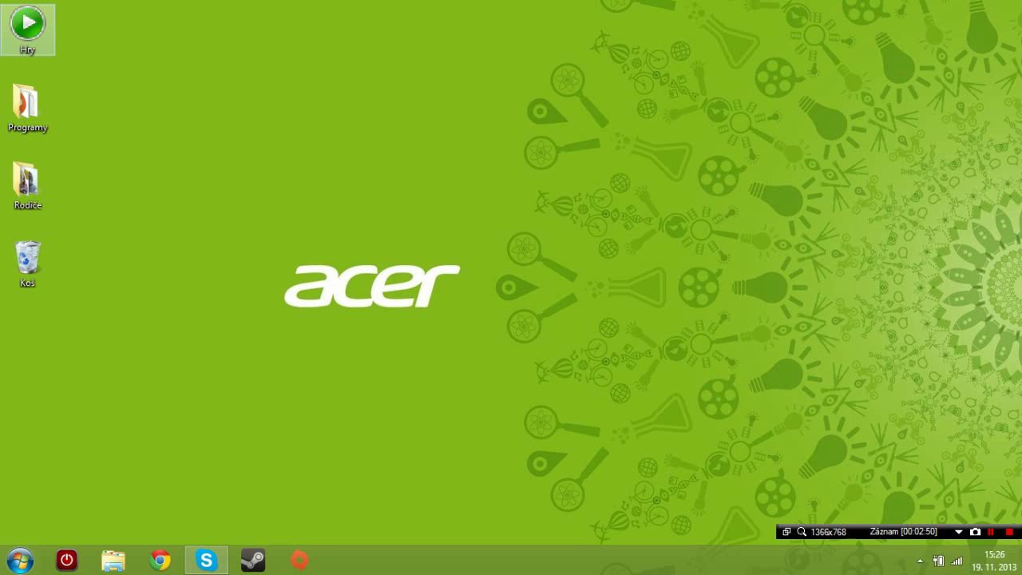
right_click(26, 26)
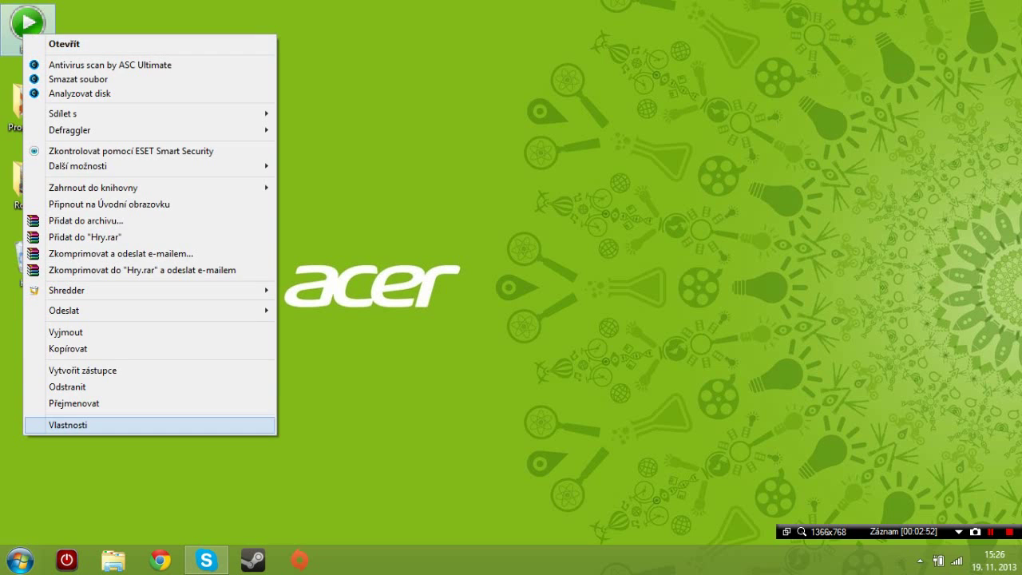
left_click(63, 426)
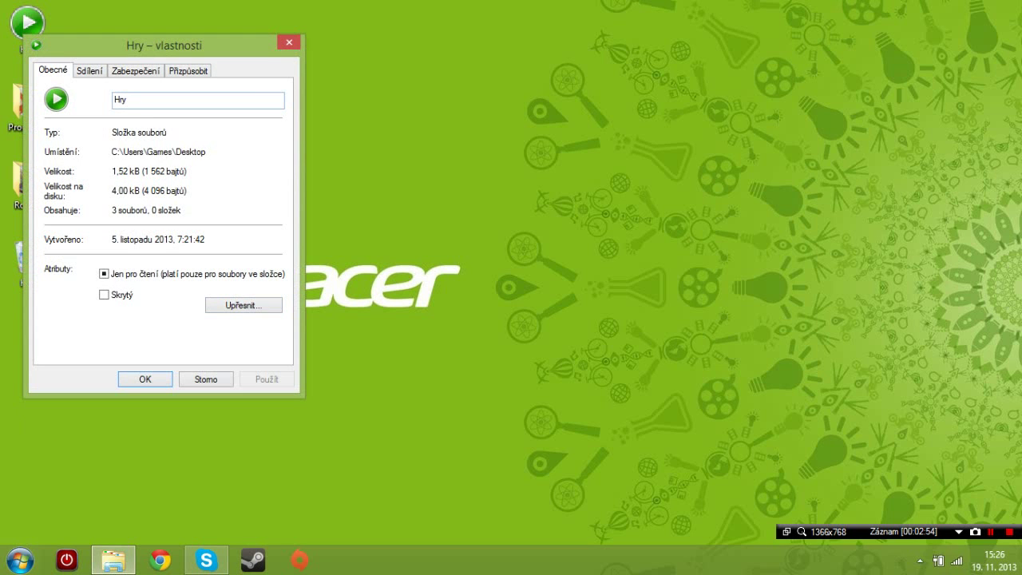
key("Return")
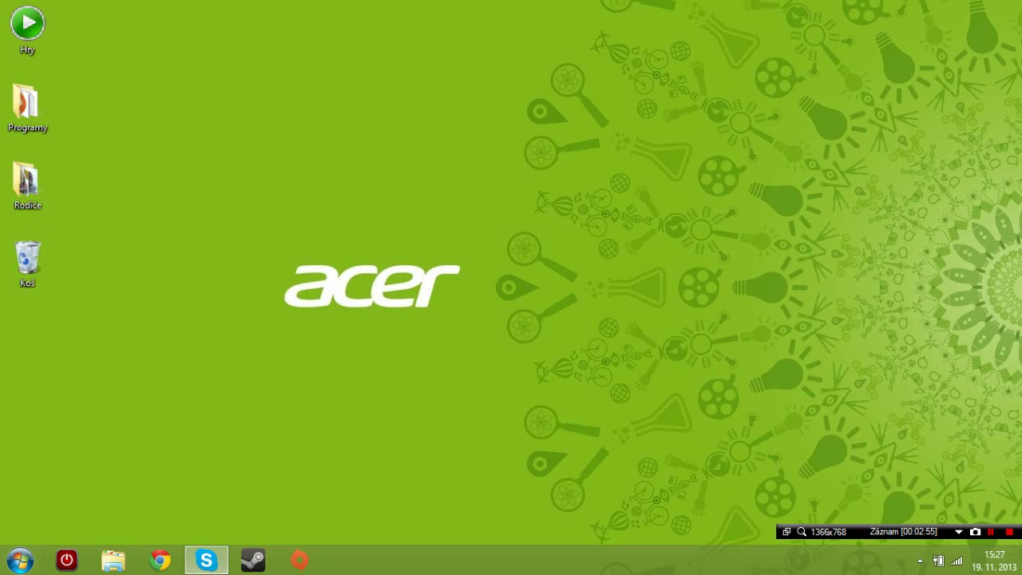
View the properties of the Programy folder on the desktop and close them.
left_click(24, 108)
right_click(21, 113)
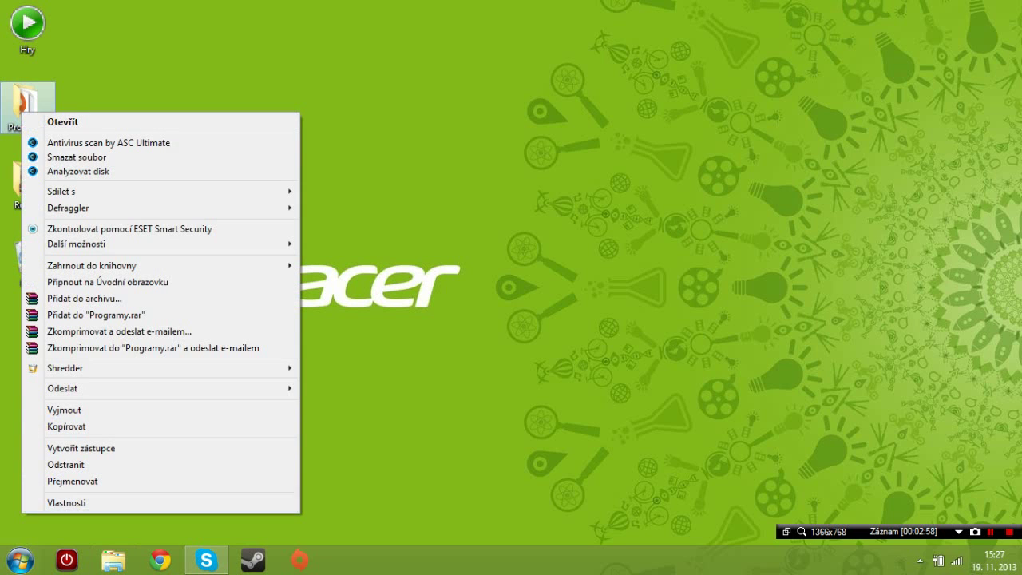
left_click(66, 502)
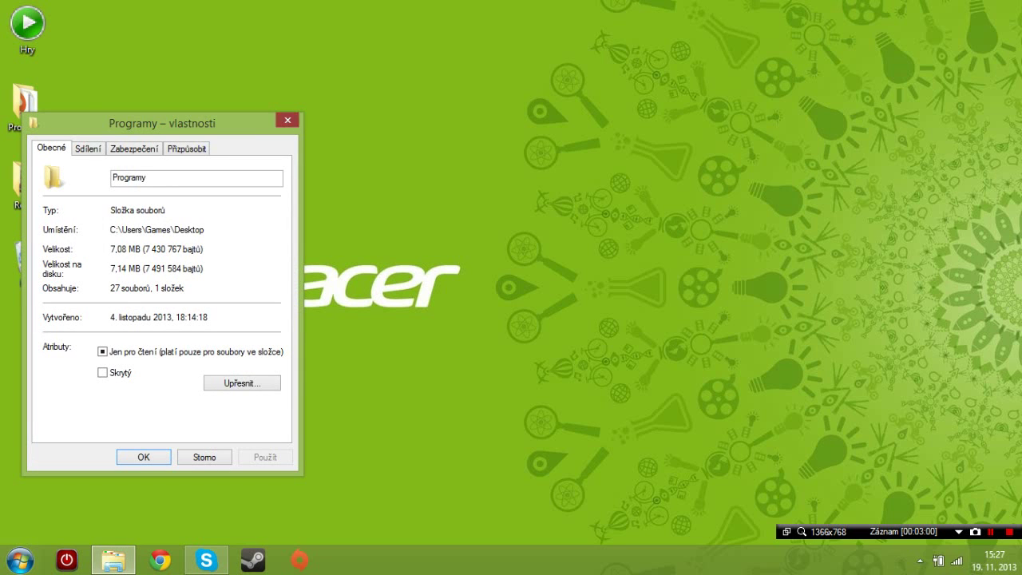
left_click(287, 119)
View the properties of the Rodiče folder on the desktop and close them.
left_click(27, 183)
right_click(27, 184)
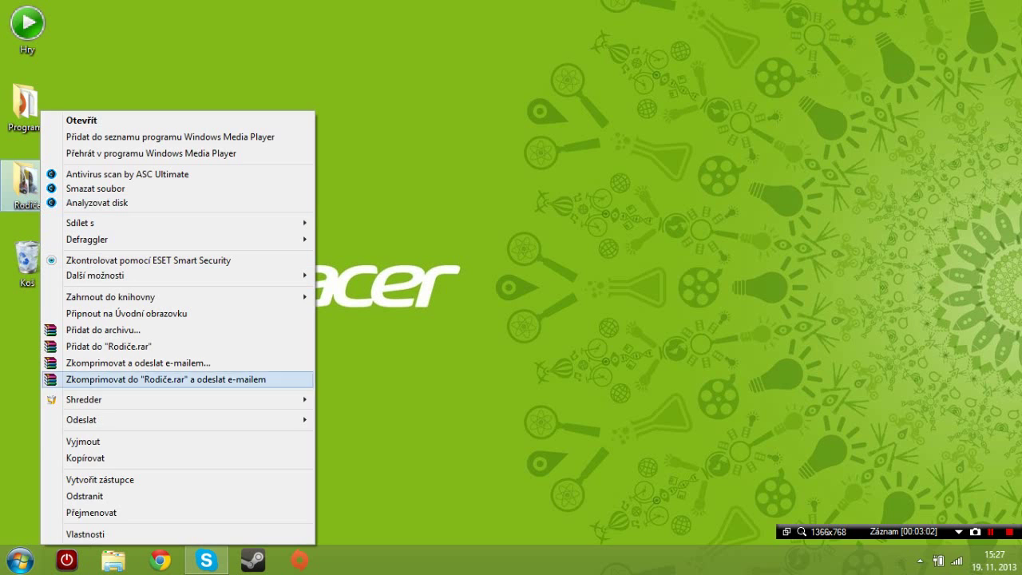
left_click(66, 534)
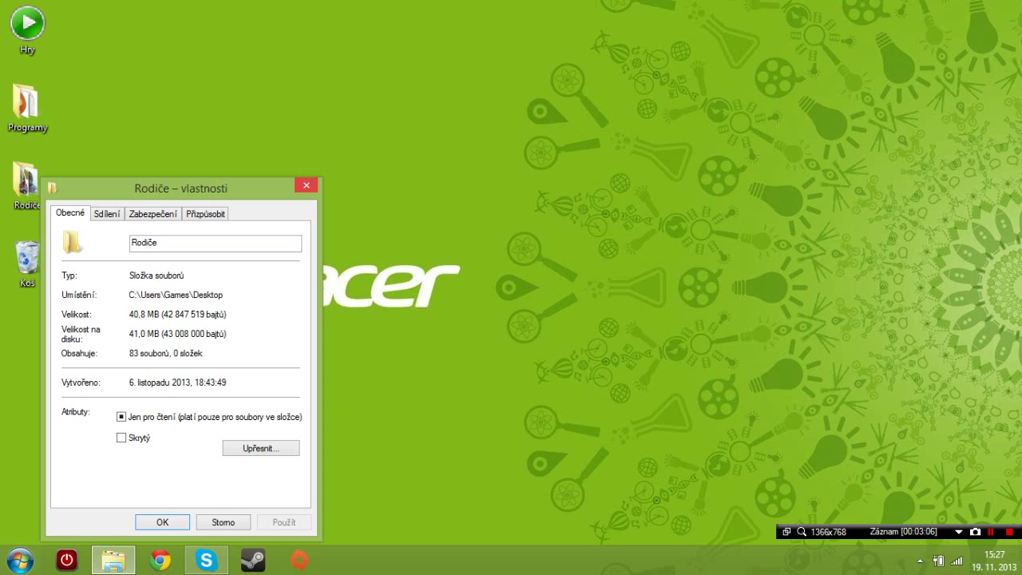
left_click(305, 185)
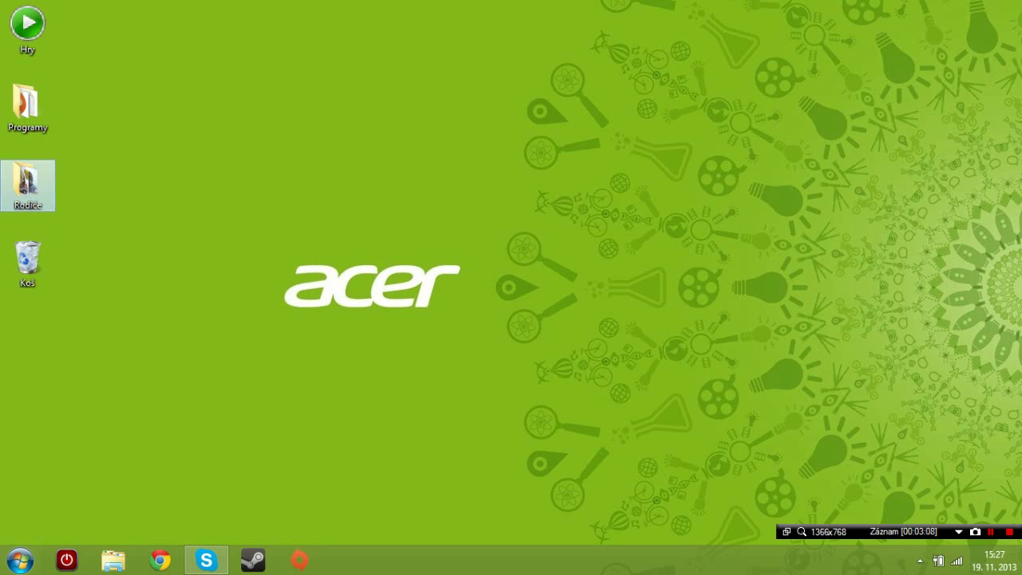
left_click(27, 262)
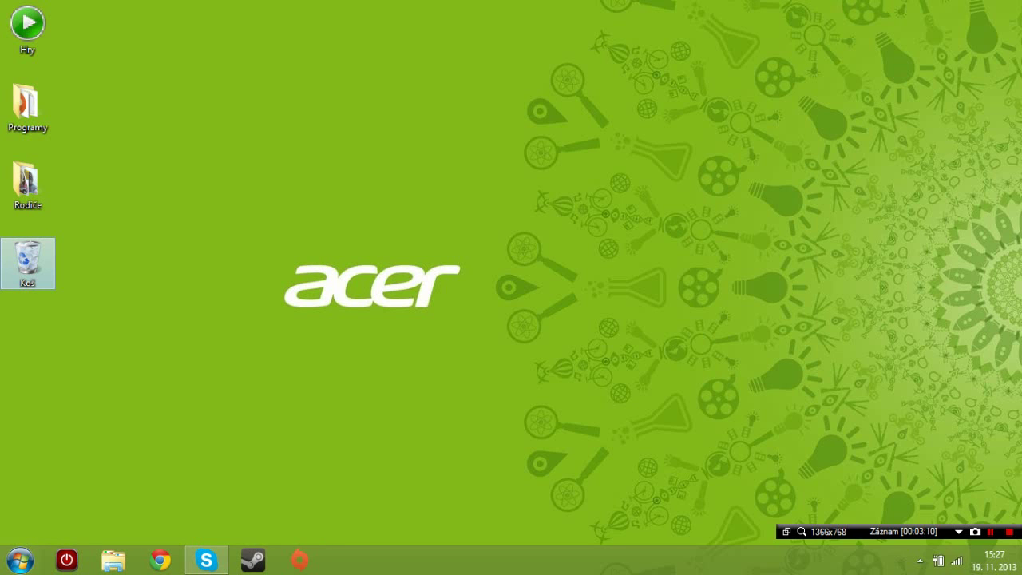
left_click_drag(468, 203, 276, 367)
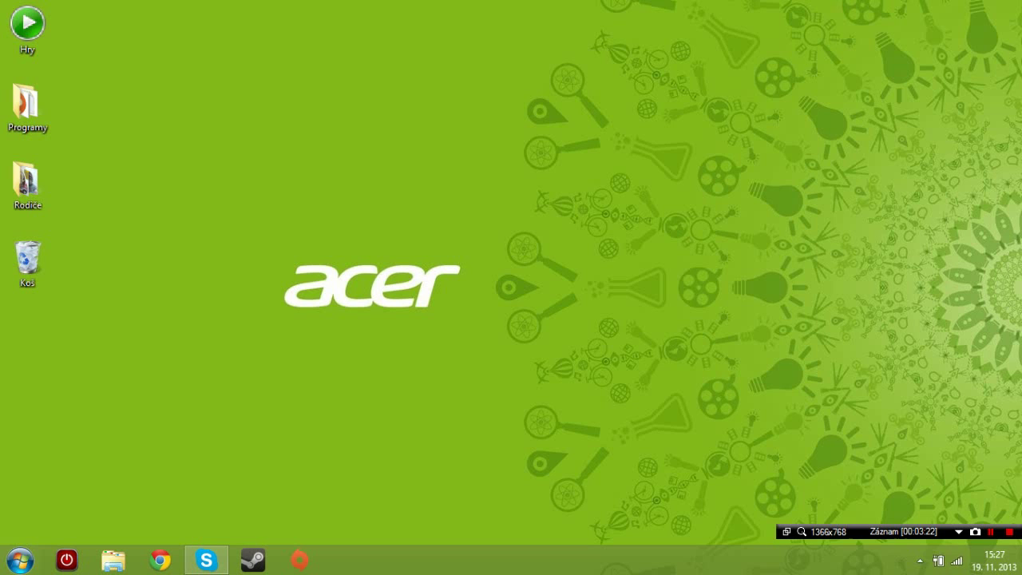
Look at the hidden notification area icons and the Start menu, closing each again.
mouse_move(22, 104)
left_click(920, 561)
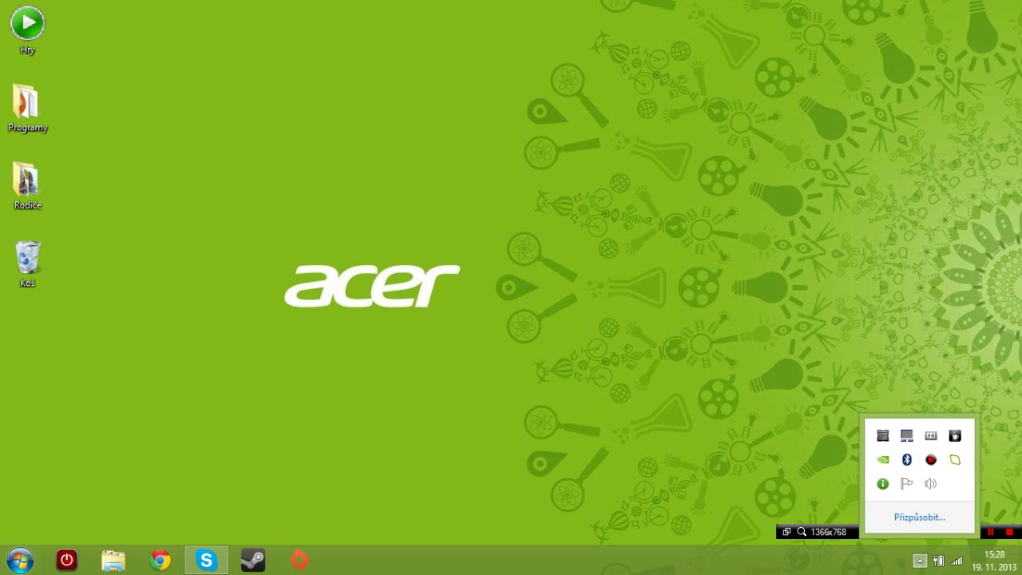
key("Escape")
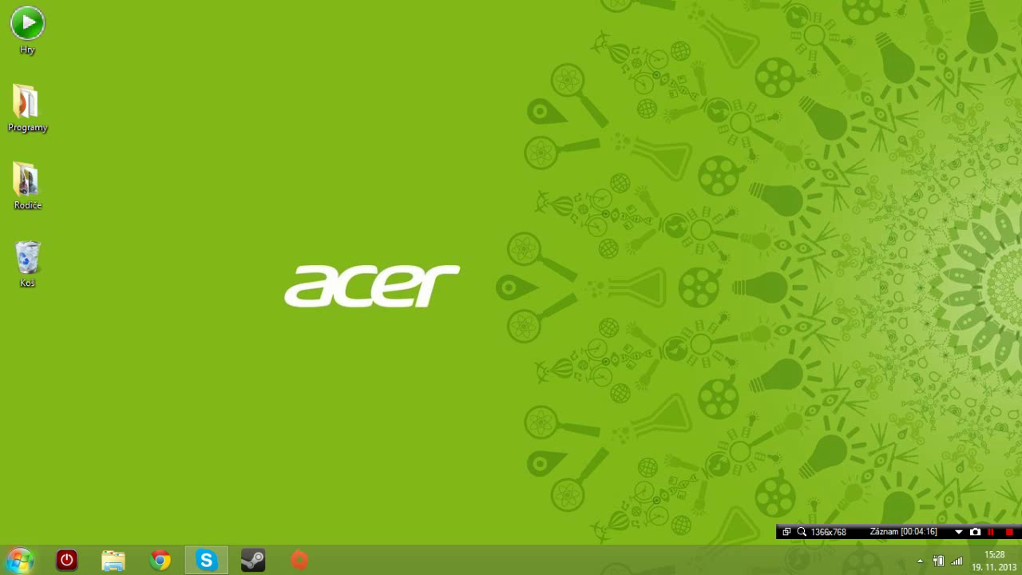
key("super")
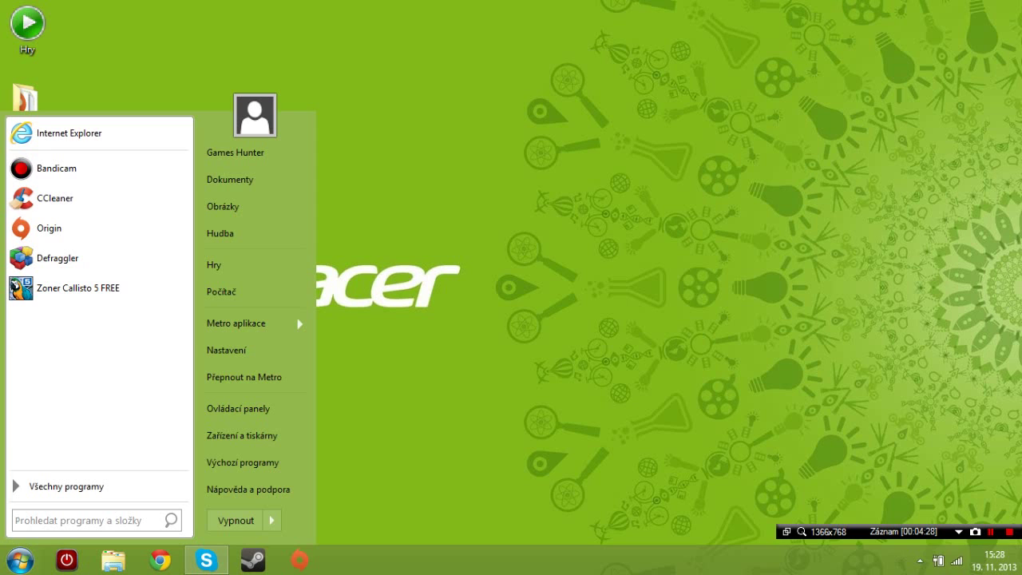
key("Escape")
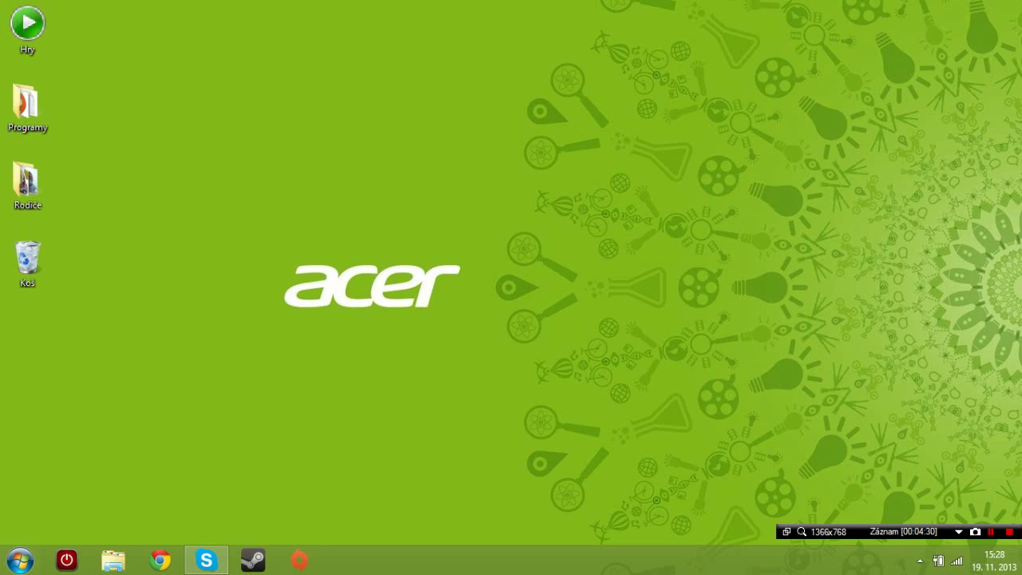
Look at the Acer Power Button options and the Tento počítač drives overview, closing each window again.
key("super+1")
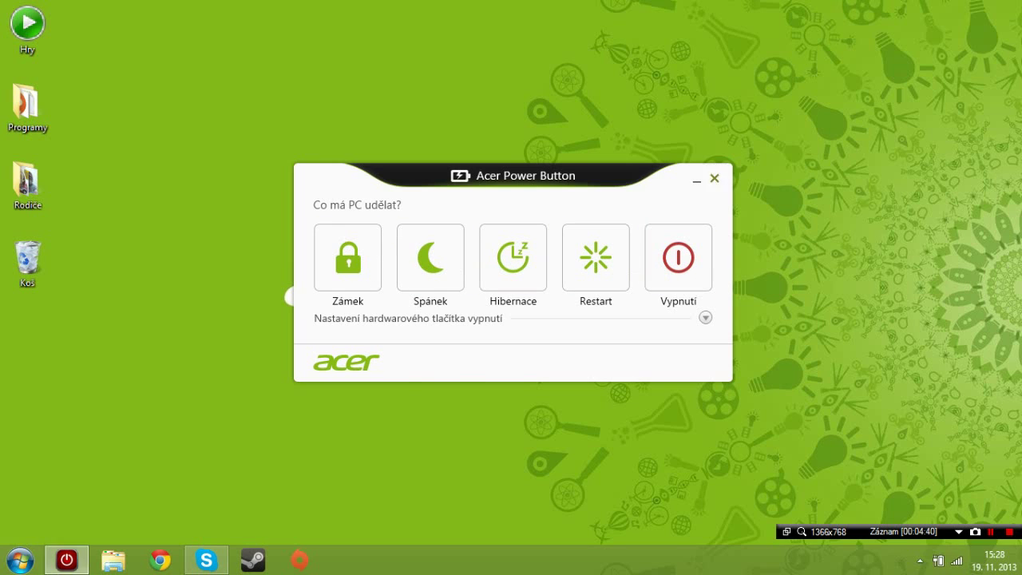
left_click(715, 178)
left_click(113, 560)
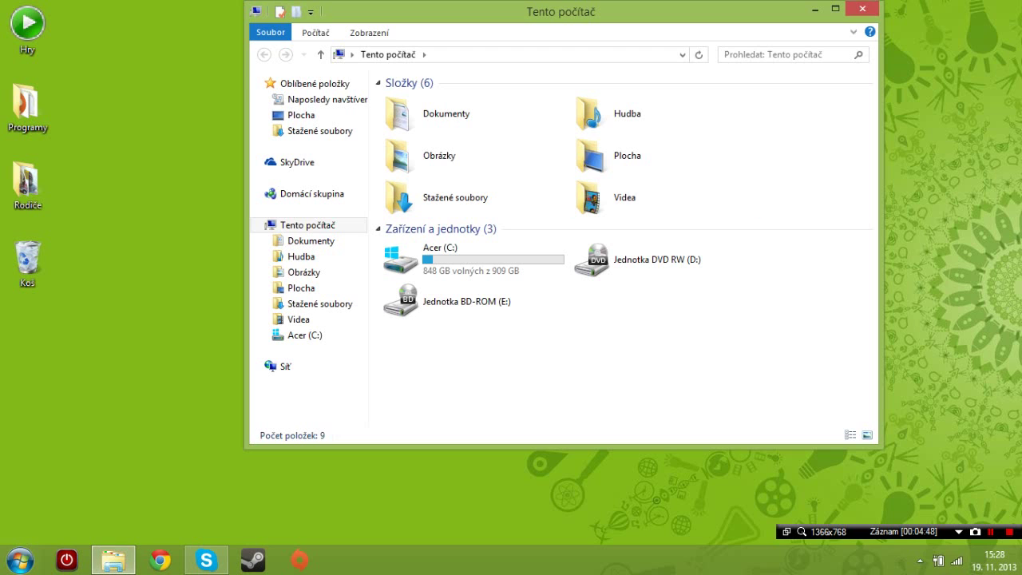
left_click(862, 8)
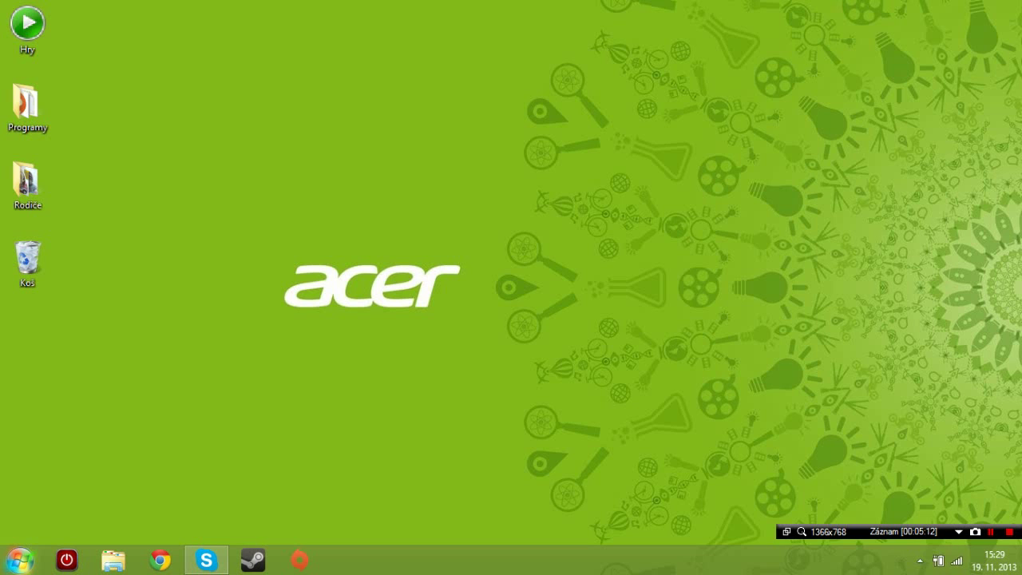
Review the Start menu's program list and the options for the Zoner Callisto 5 FREE entry, leaving them unchanged.
left_click(19, 560)
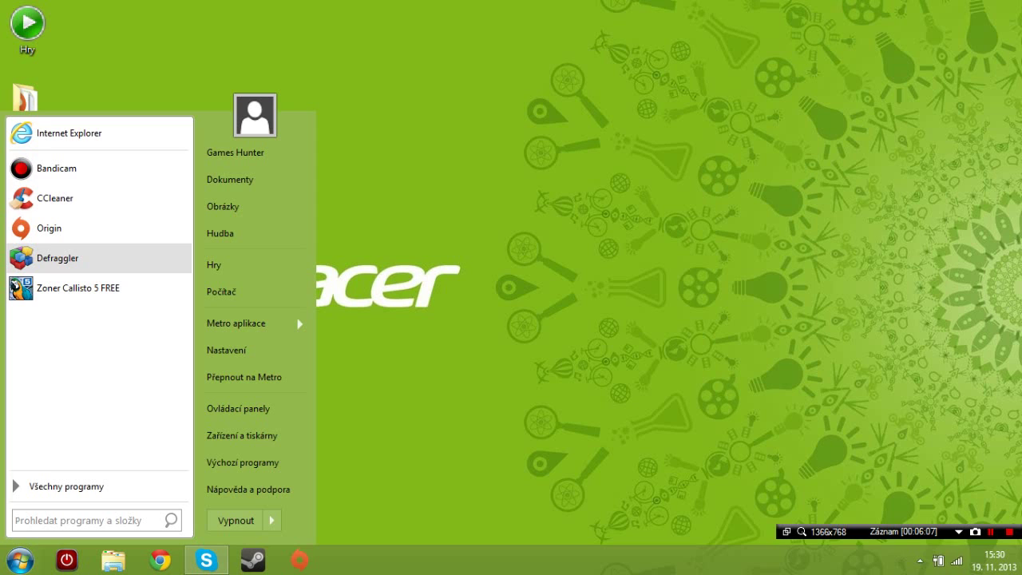
key("Escape")
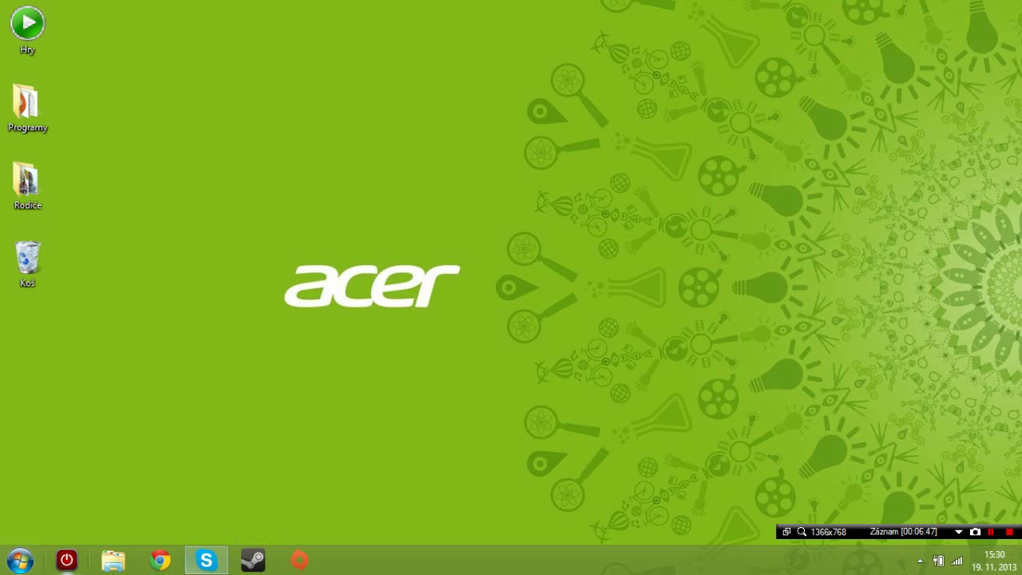
key("super")
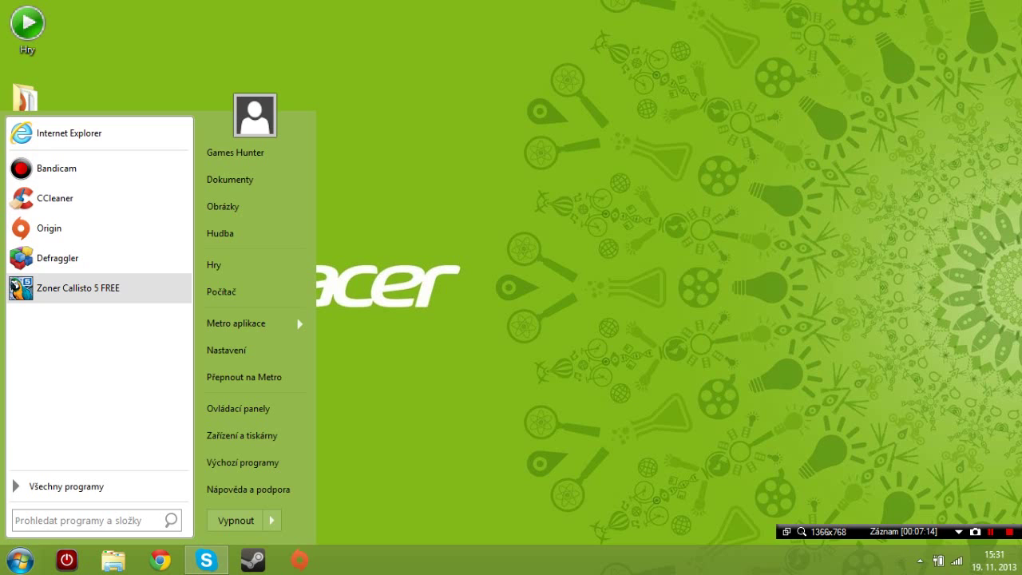
right_click(48, 300)
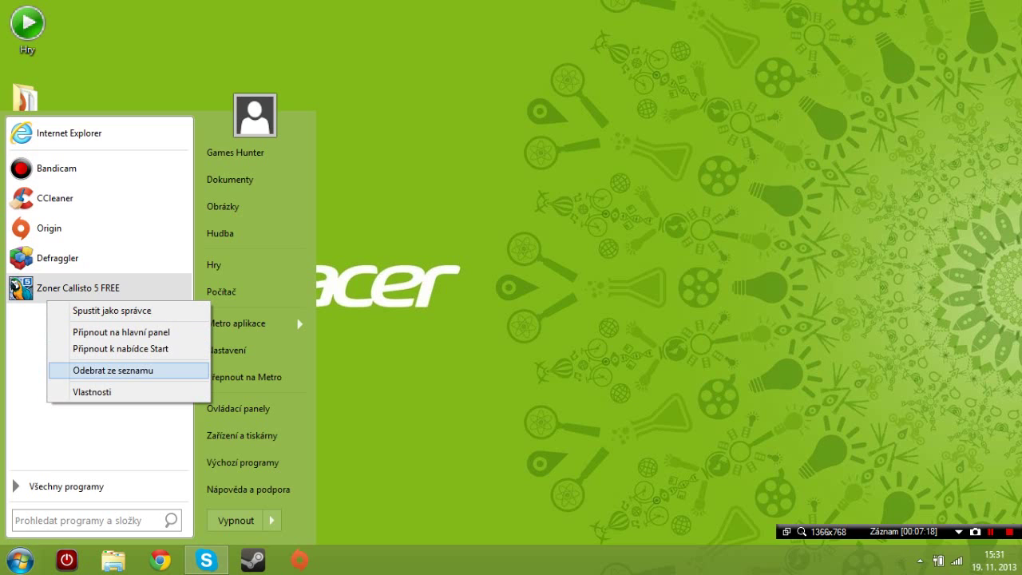
key("Escape")
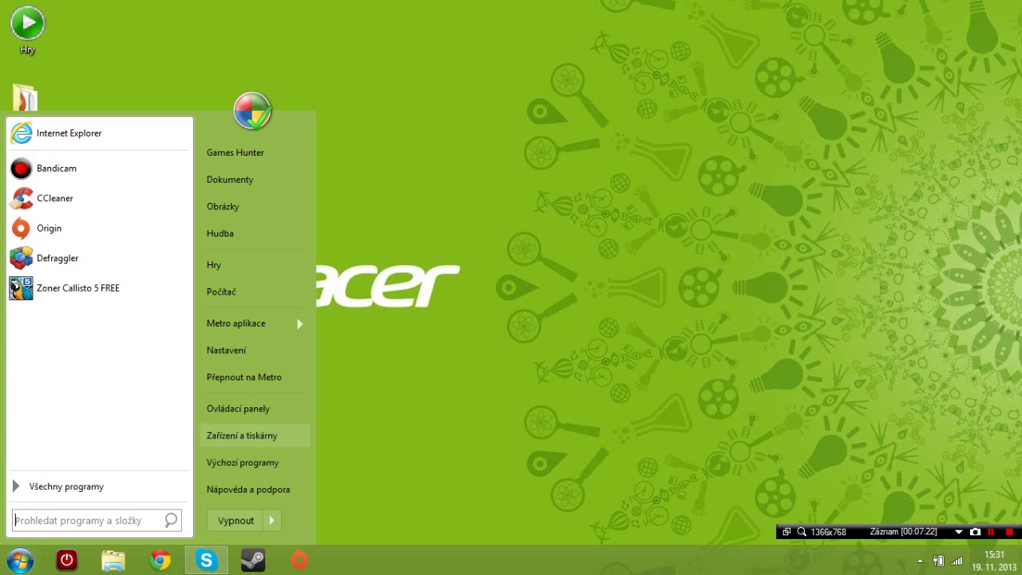
key("Escape")
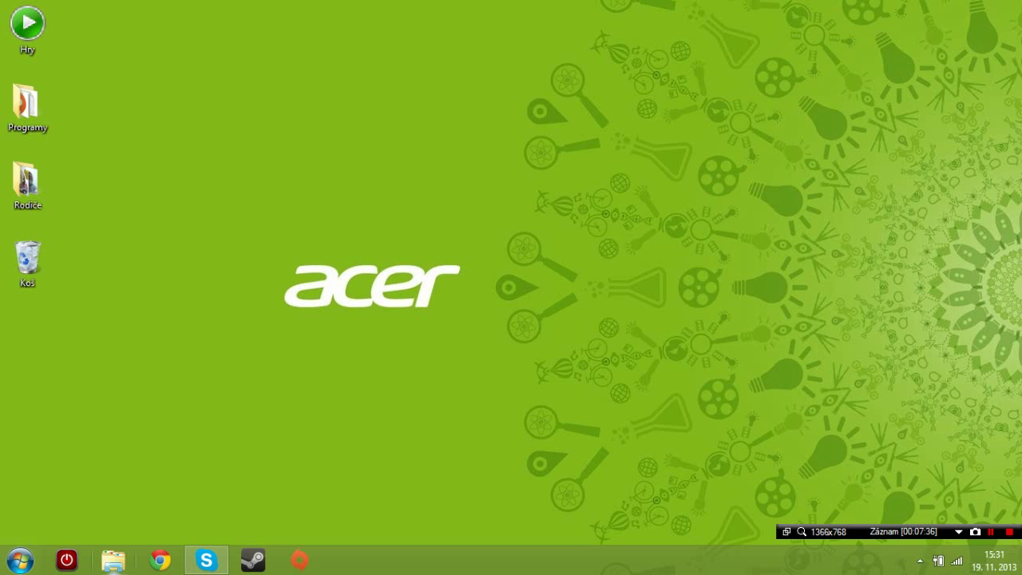
Open the Acer (C:) drive in File Explorer.
left_click(113, 561)
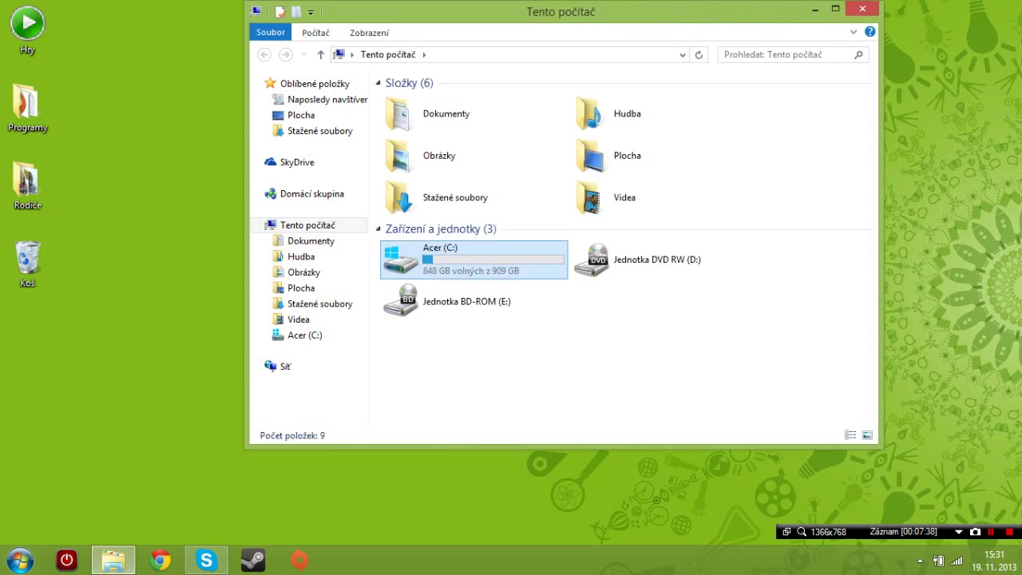
double_click(471, 260)
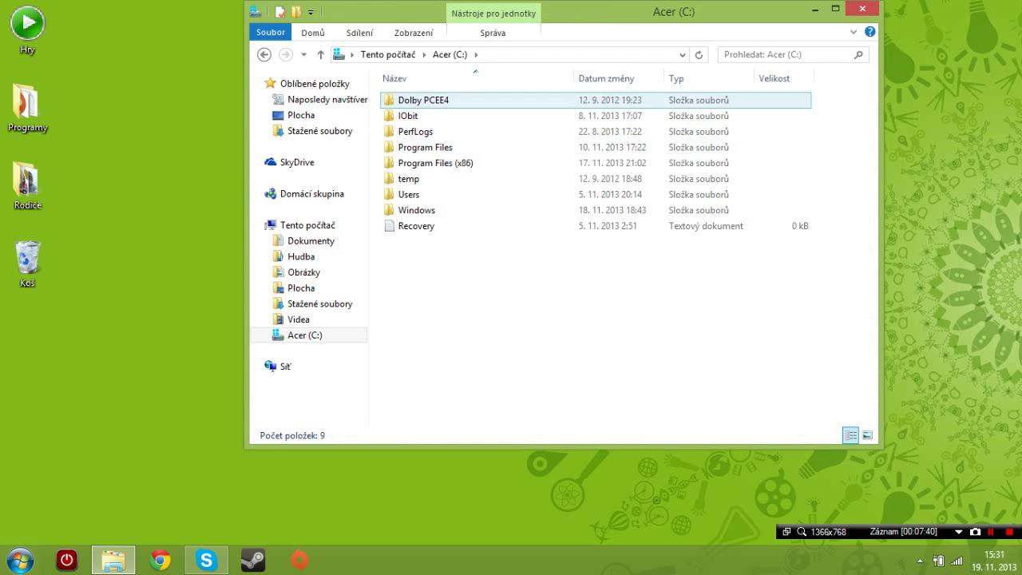
left_click_drag(449, 259, 304, 366)
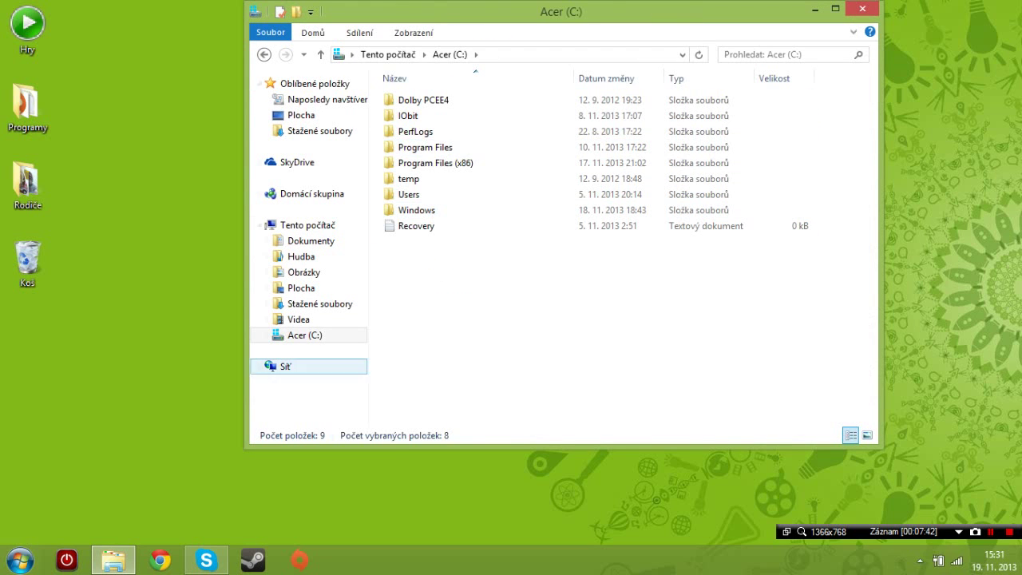
Restore the deleted Moje folder from the Recycle Bin (Koš) and close the bin's window.
double_click(27, 259)
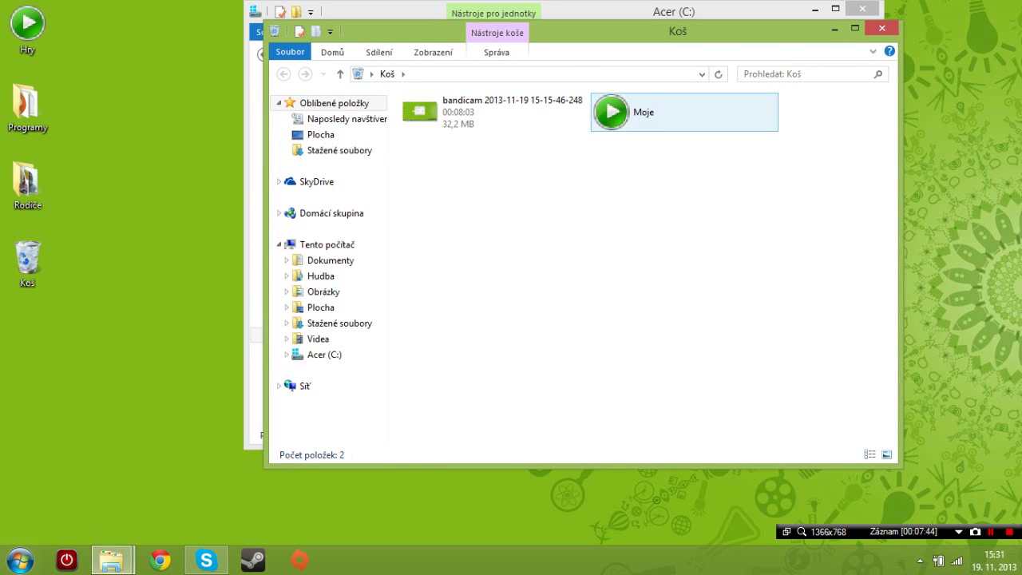
right_click(625, 120)
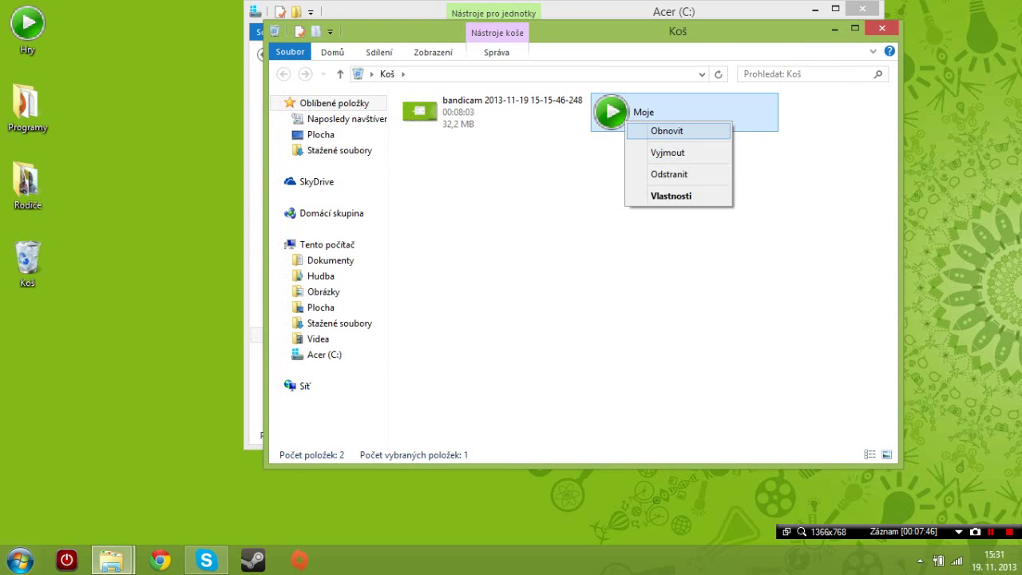
left_click(667, 131)
left_click(882, 28)
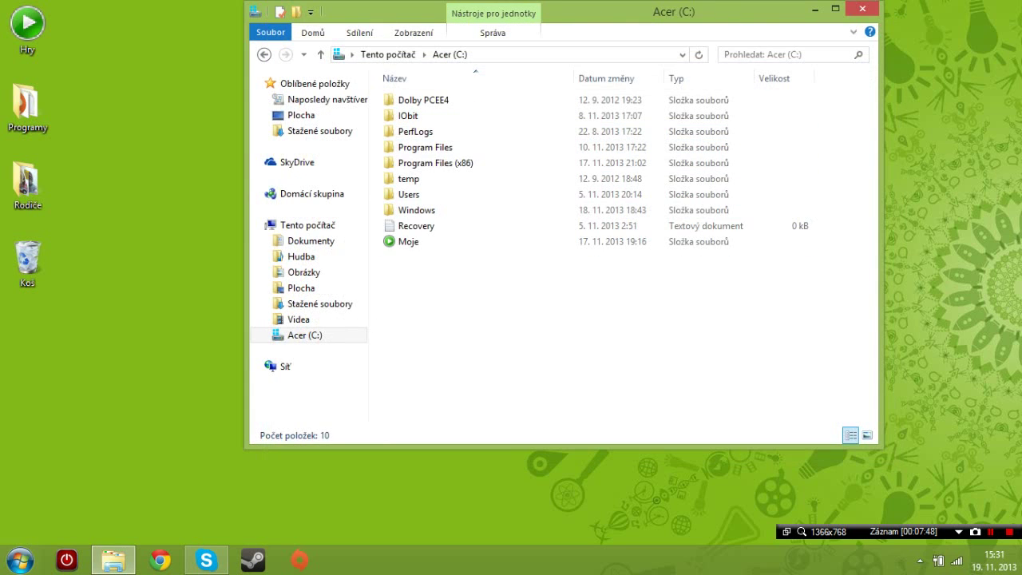
Open the Hry subfolder inside the Moje folder on the Acer (C:) drive.
mouse_move(527, 288)
left_mouse_down()
mouse_move(534, 87)
mouse_move(531, 272)
left_mouse_up()
double_click(408, 241)
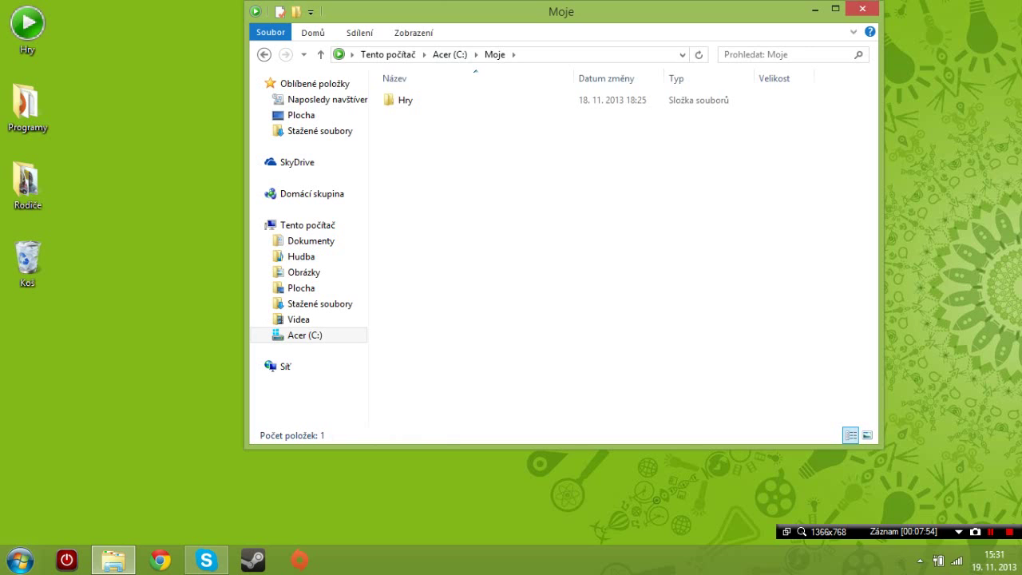
double_click(405, 99)
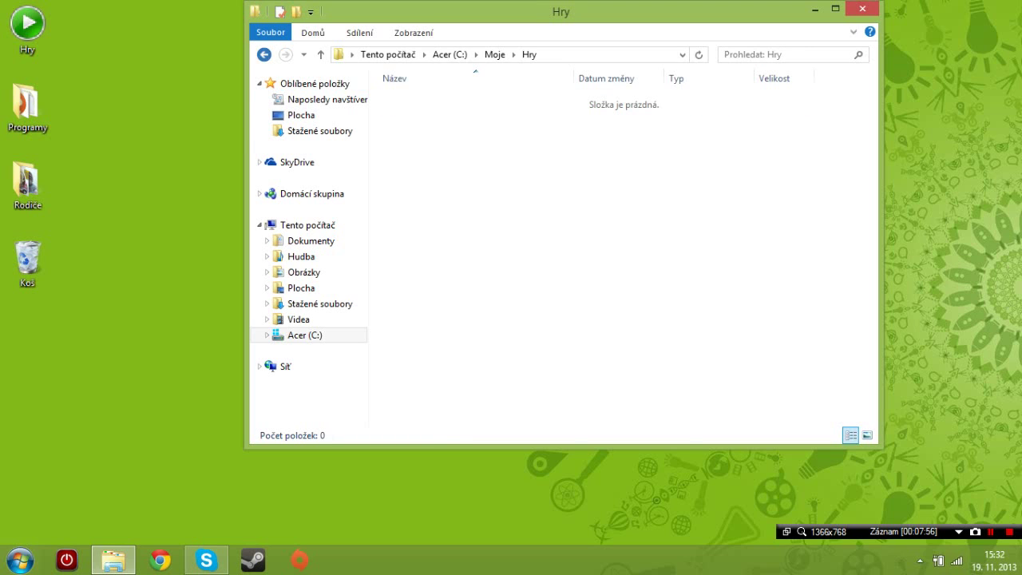
Return to the Acer (C:) drive and reopen its Moje folder.
left_click(263, 54)
left_click(264, 55)
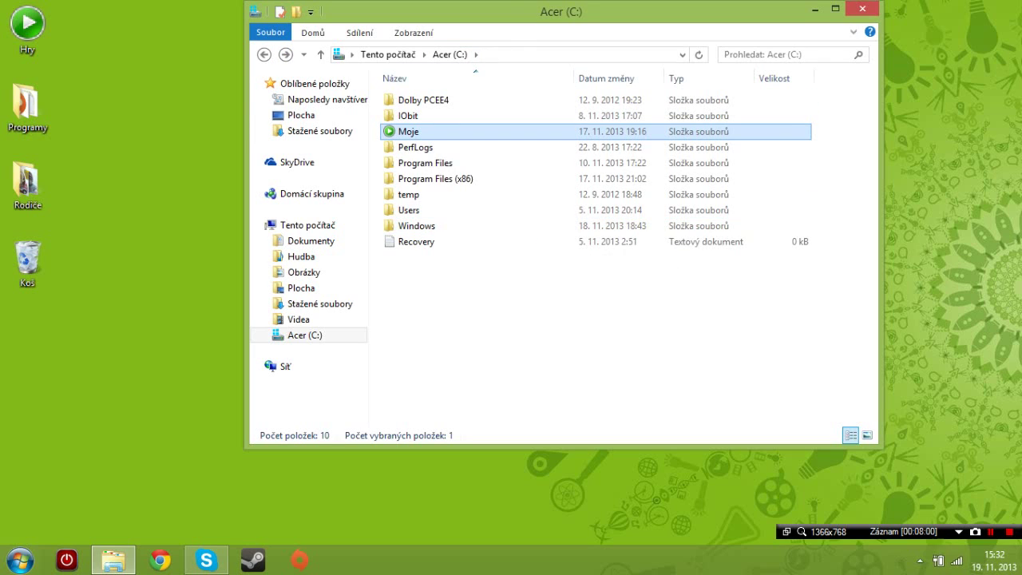
key("Return")
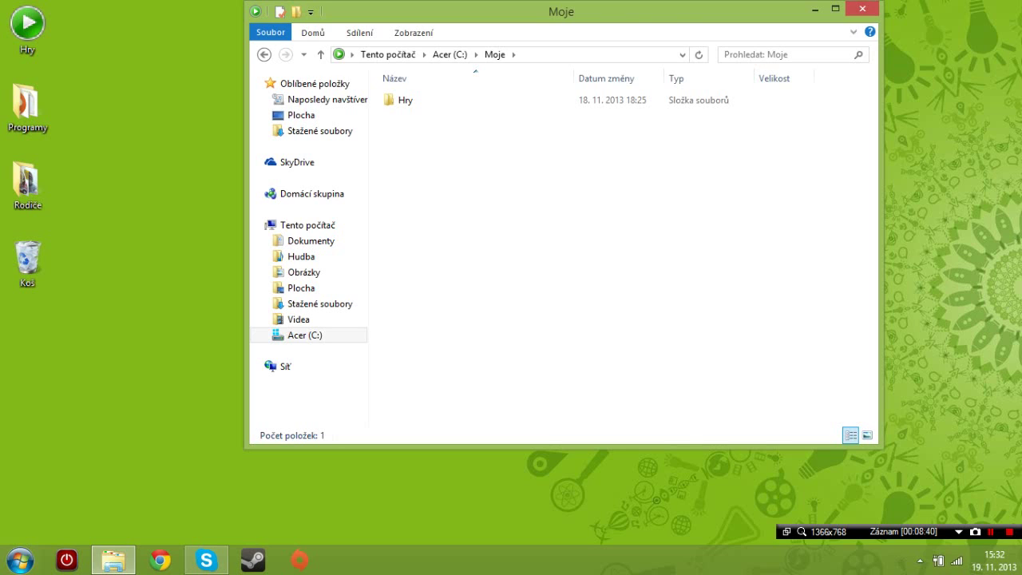
Open Programy a funkce from the Control Panel options and look through the list of installed programs.
key("super")
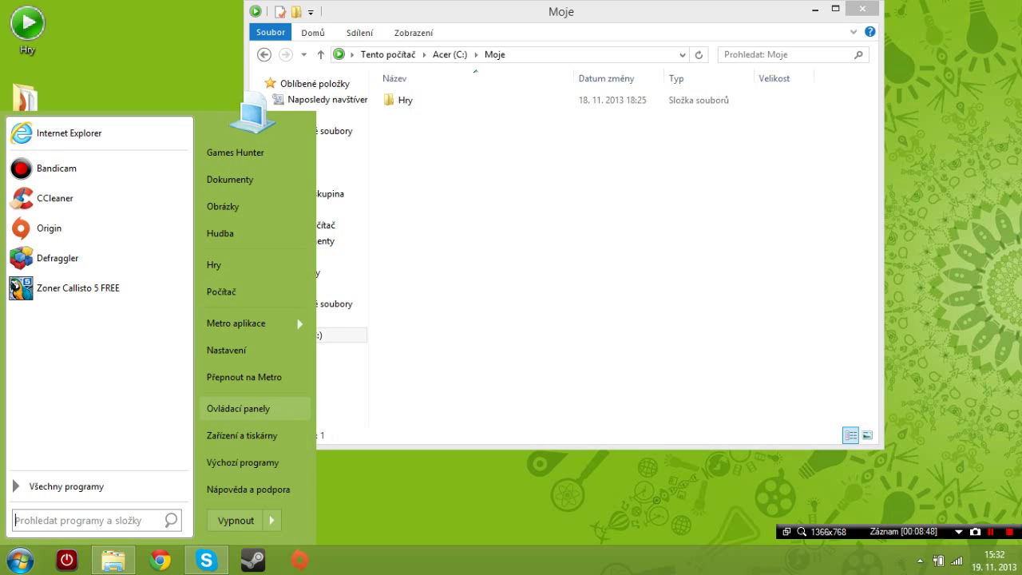
left_click(238, 408)
left_click(304, 316)
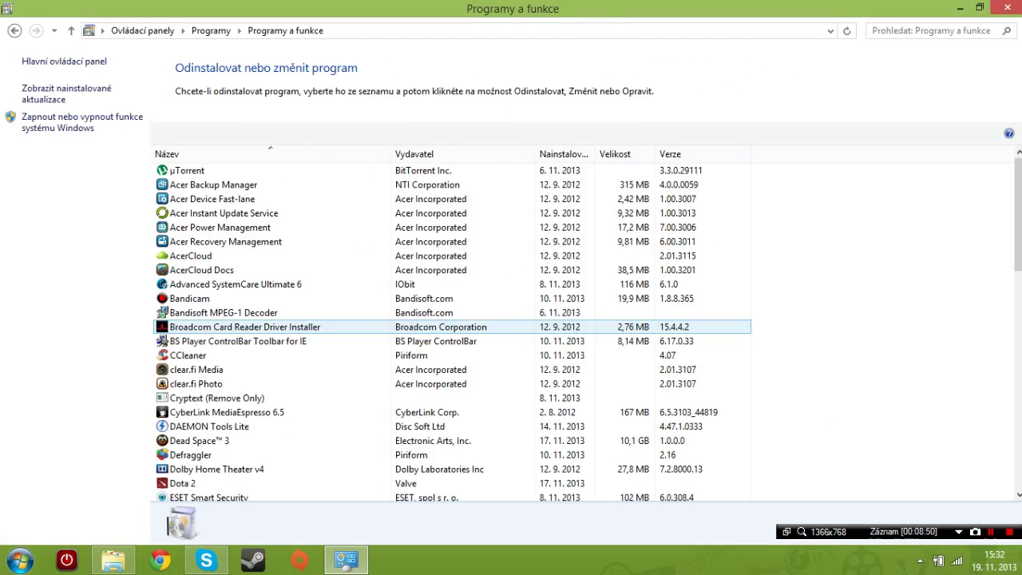
scroll(447, 343, "down", 15)
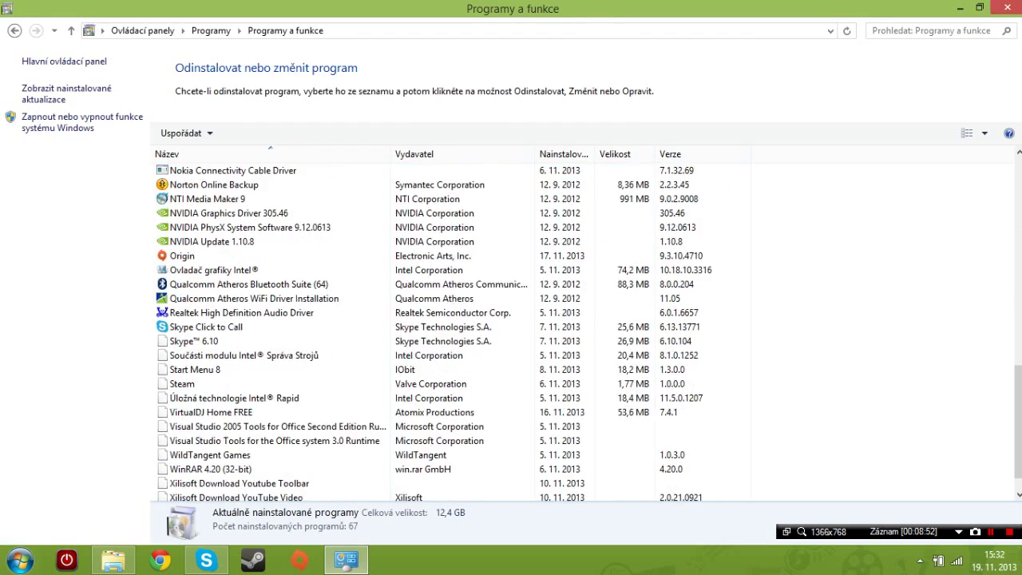
scroll(239, 343, "down", 1)
Inspect the Start Menu 8, Skype 6.10 and WildTangent Games entries, then close the installed programs window.
left_click(194, 341)
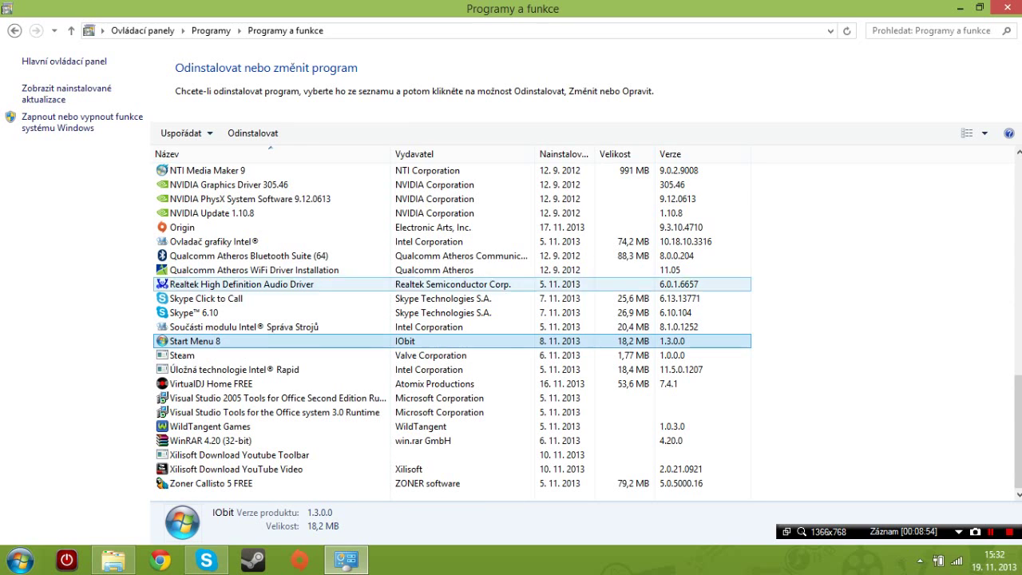
left_click(194, 312)
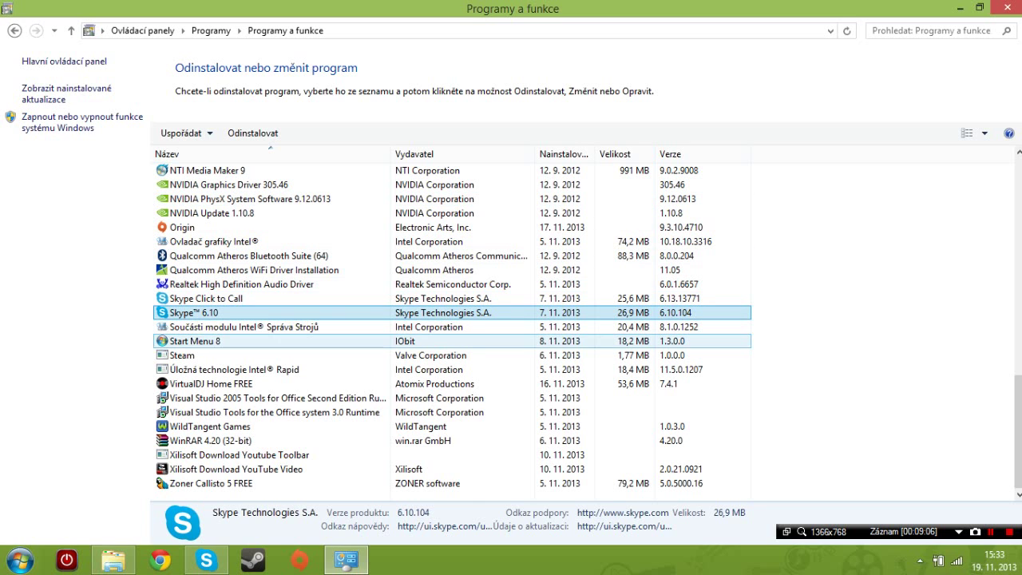
left_click(211, 427)
scroll(210, 426, "up", 15)
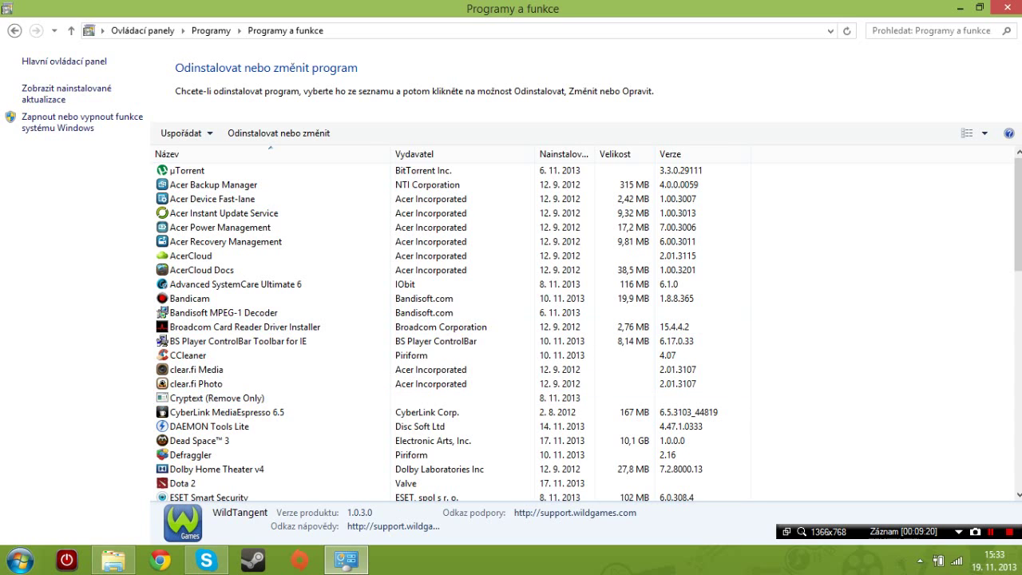
key("alt+F4")
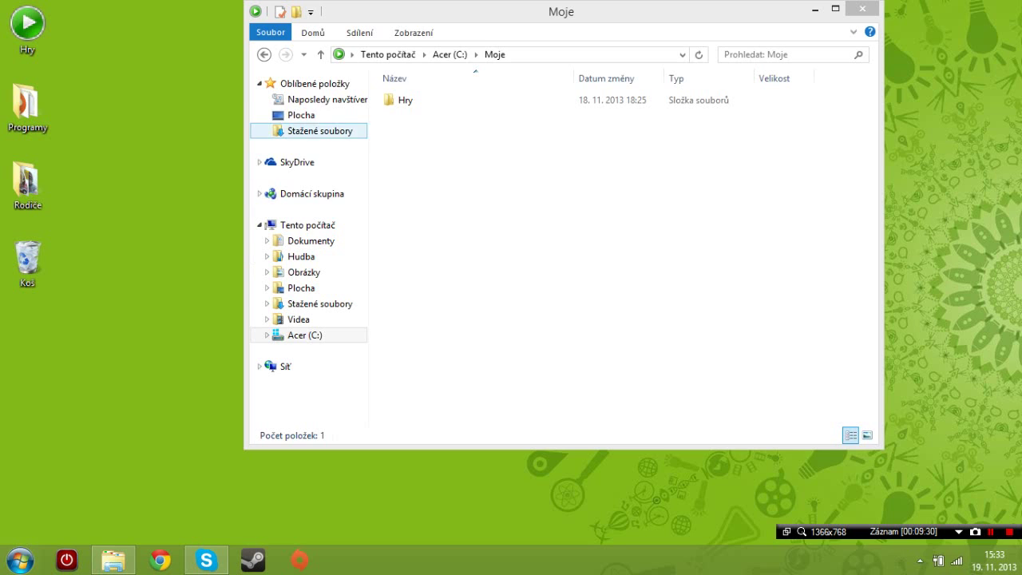
Open the Acer (C:) drive from Tento počítač in File Explorer.
left_click(301, 115)
left_click(307, 225)
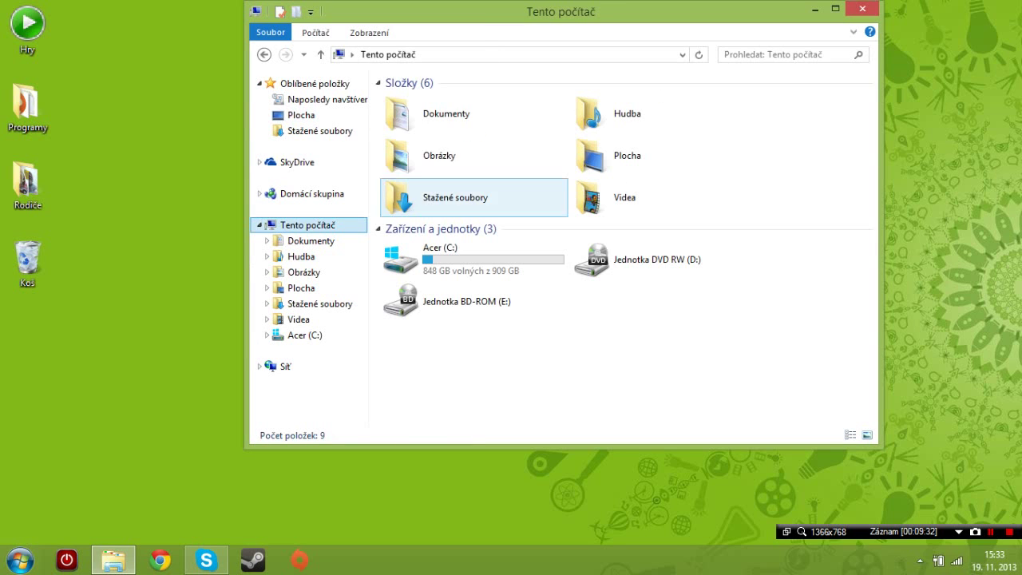
double_click(448, 245)
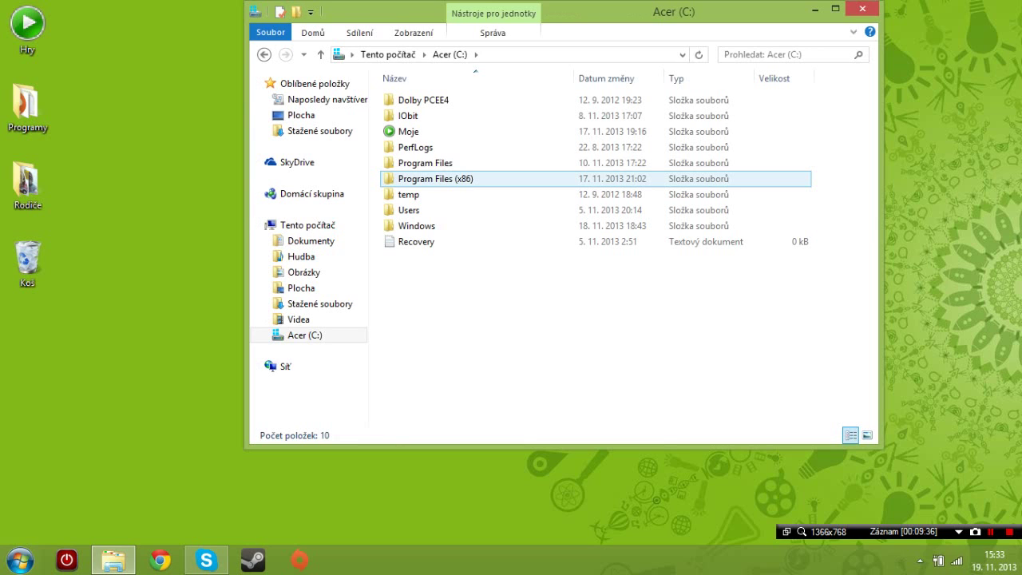
Point out the Program Files and Program Files (x86) folders, look inside Program Files (x86), and return to the drive.
left_click(431, 163)
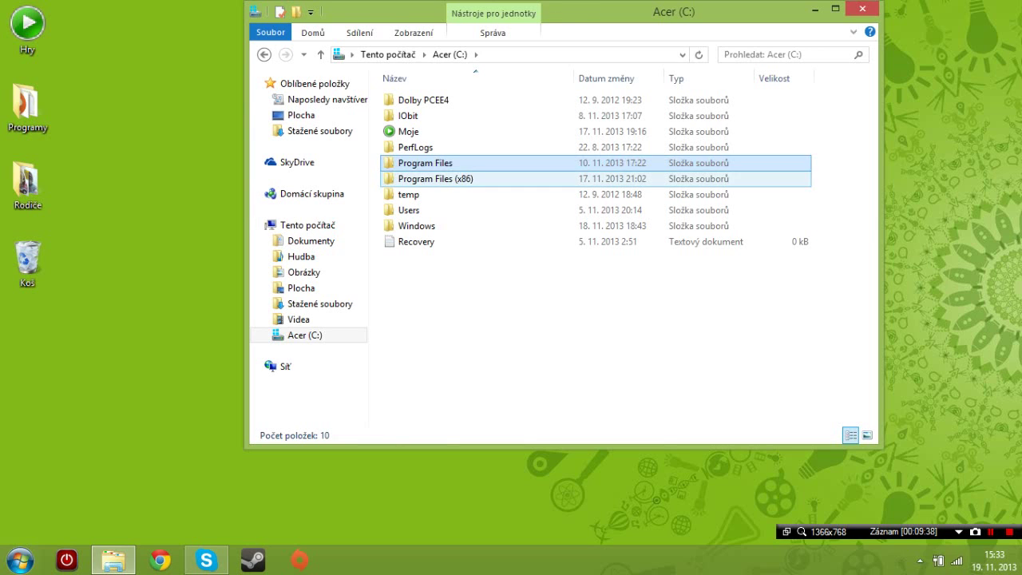
left_click(432, 179)
left_click(431, 163)
left_click(432, 178)
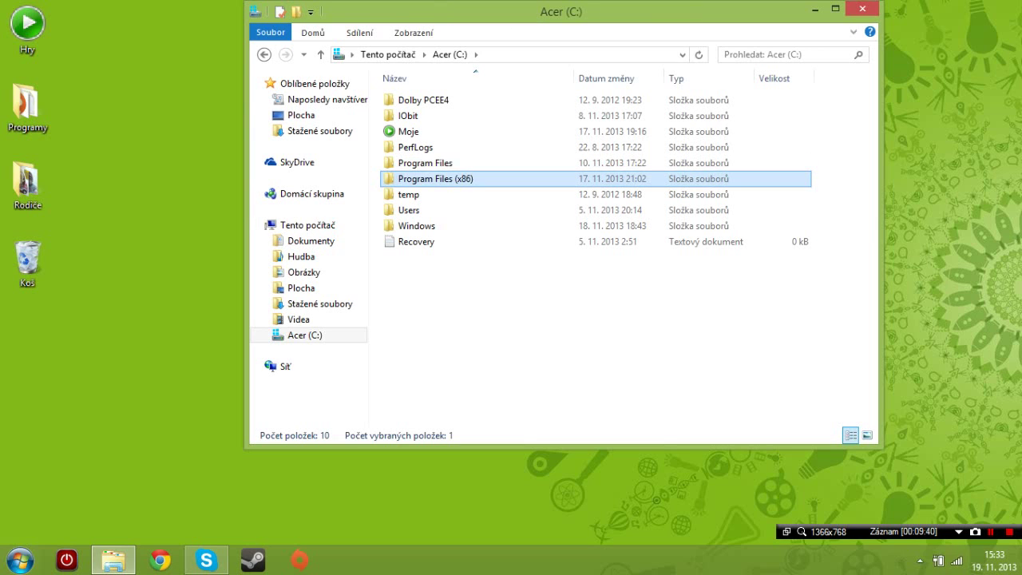
left_click(431, 163)
left_click(431, 179)
left_click(431, 163)
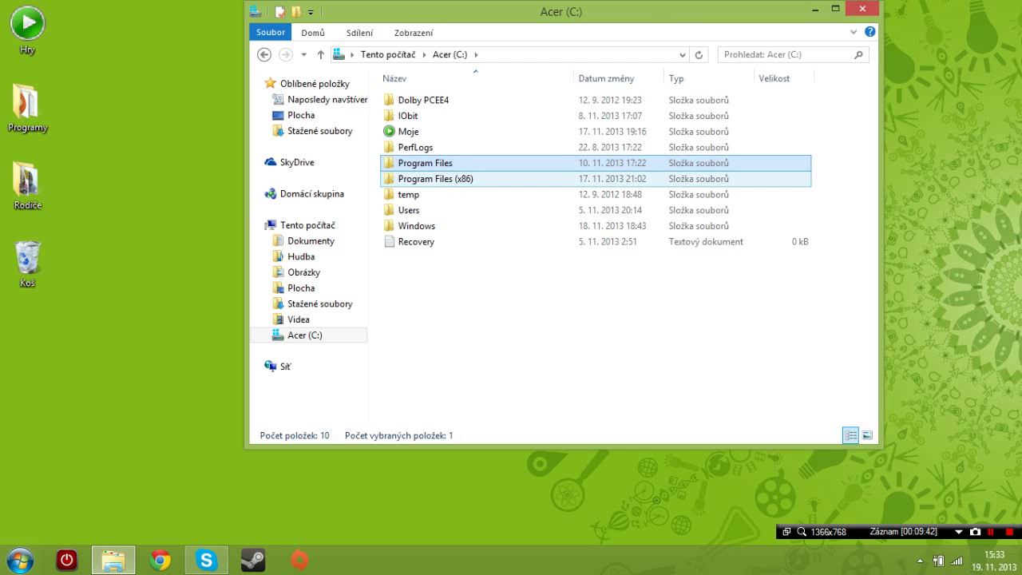
left_click(432, 179)
left_click(431, 163)
double_click(431, 179)
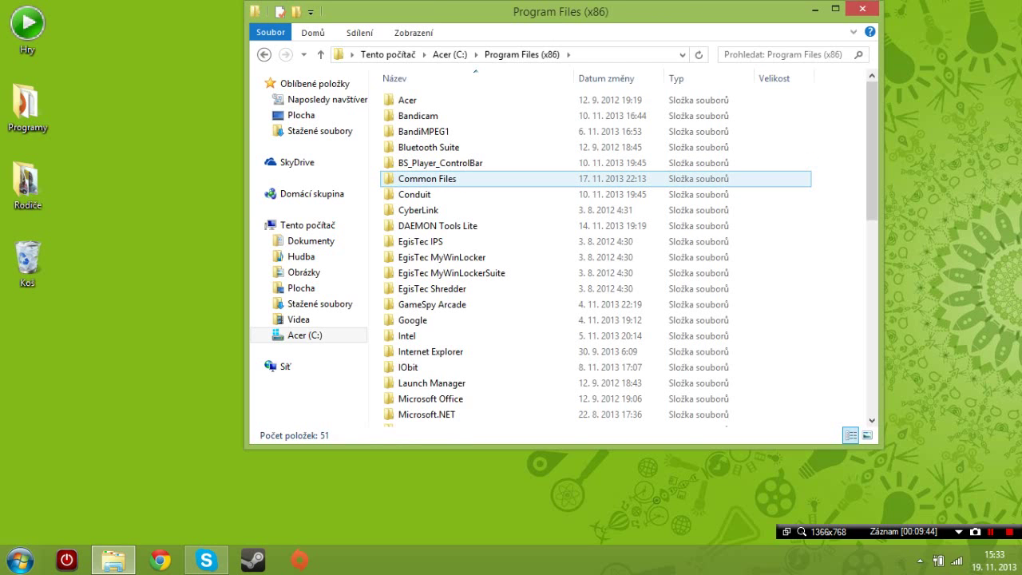
left_click(264, 54)
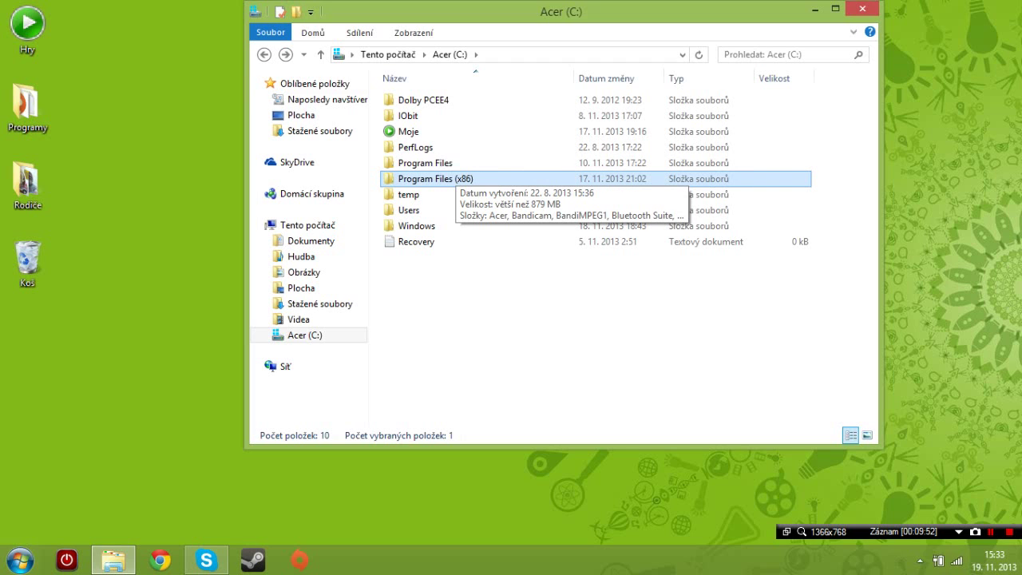
Open the Program Files folder on the Acer (C:) drive and look through its subfolders.
double_click(425, 163)
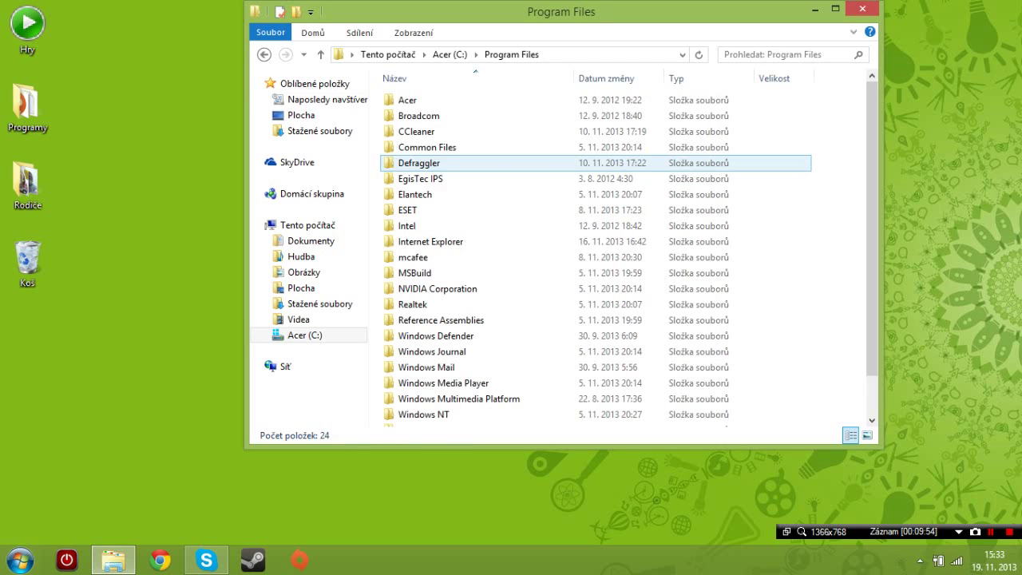
scroll(423, 211, "down", 1)
left_click(485, 387)
scroll(485, 391, "up", 1)
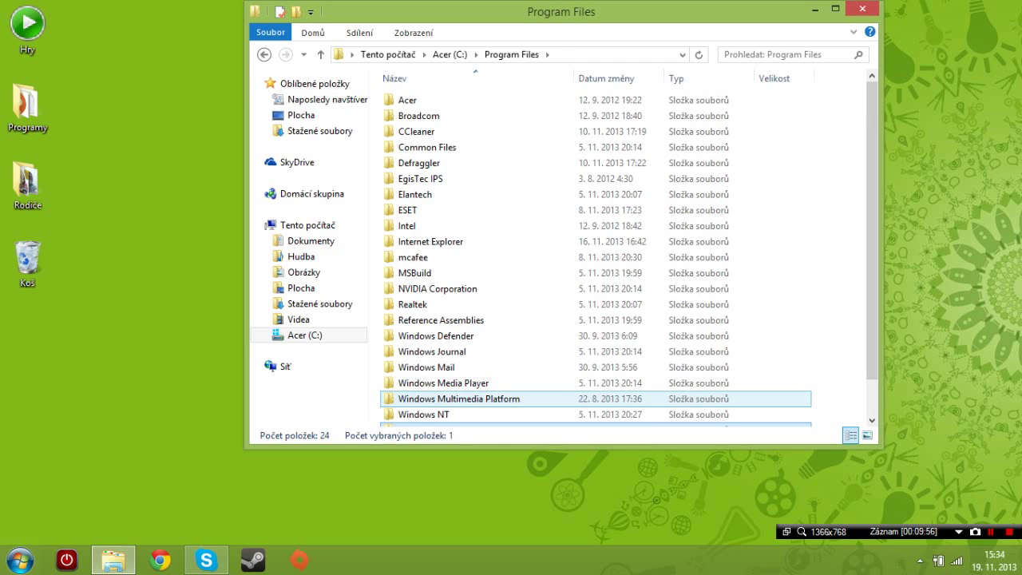
left_click(480, 320)
left_click(480, 257)
left_click(479, 242)
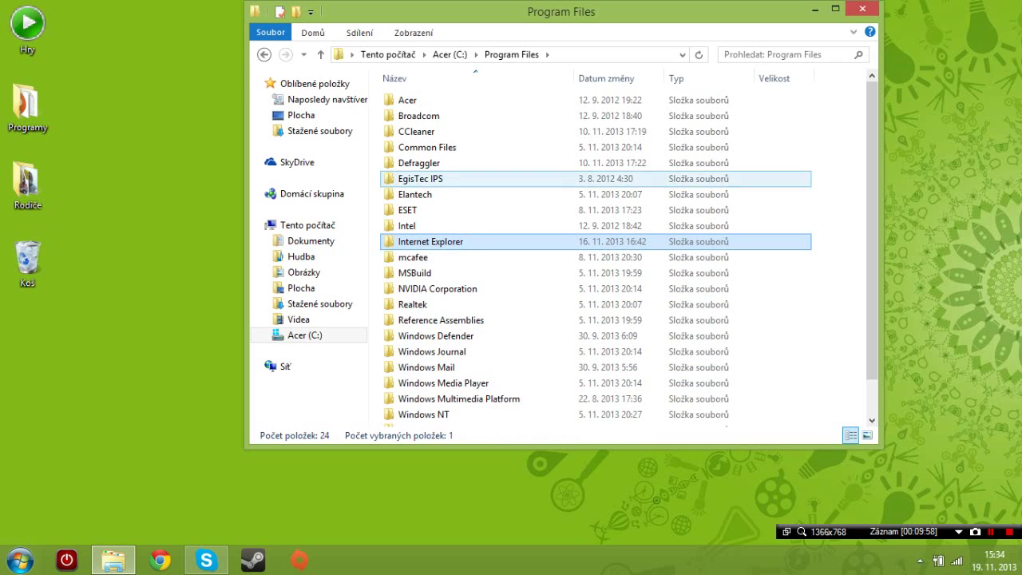
left_click(479, 163)
left_click(479, 101)
left_click(479, 116)
left_click(479, 147)
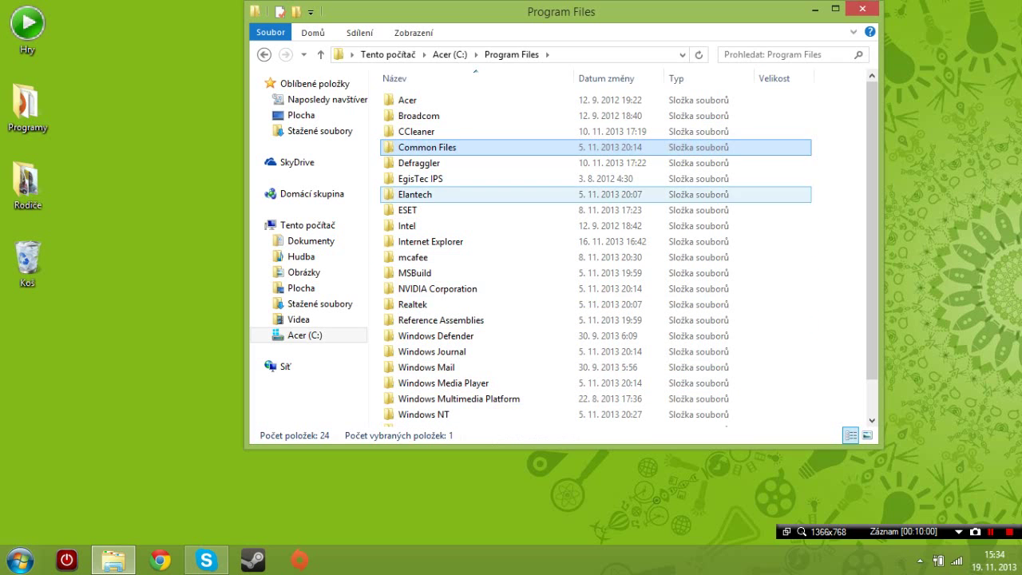
left_click(480, 194)
scroll(479, 228, "down", 1)
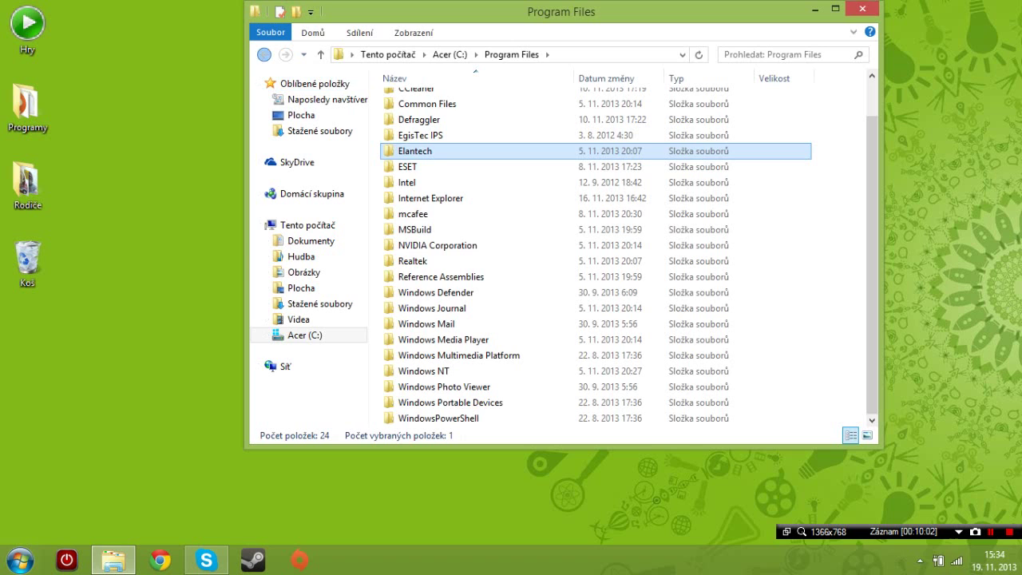
Go back to the Acer (C:) drive and open its Program Files (x86) folder.
left_click(263, 54)
double_click(448, 257)
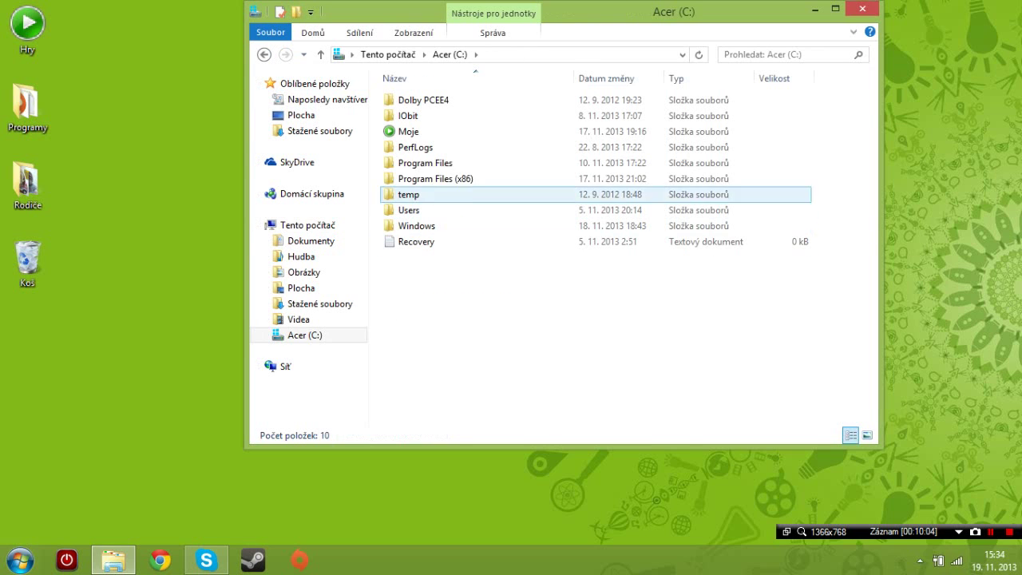
double_click(447, 171)
Examine the subfolders of Program Files (x86) down to the end of the list and back to its beginning.
scroll(447, 179, "down", 10)
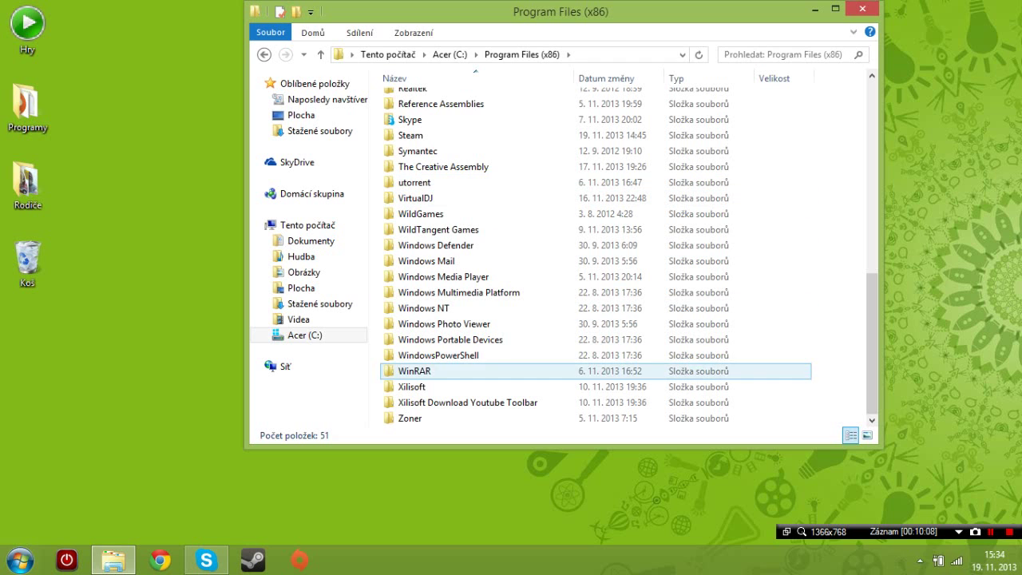
key("Up")
key("Up")
key("Up")
key("Up")
key("Up")
key("Up")
key("Up")
key("Up")
key("Up")
key("Up")
key("Up")
key("Up")
key("Up")
key("Up")
key("Up")
key("Up")
key("Up")
key("Up")
key("Up")
key("Up")
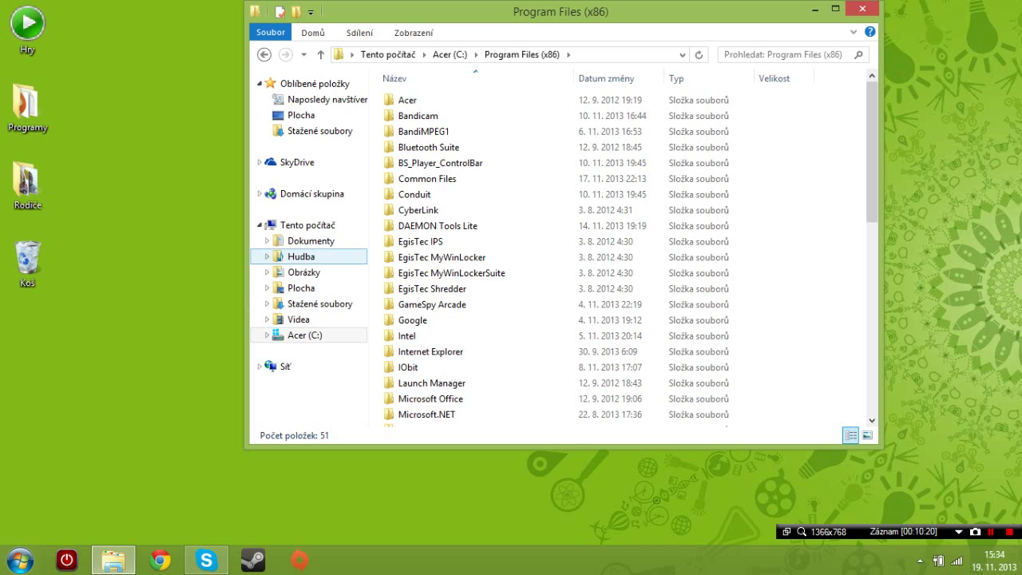
View the contents of Dokumenty, Hudba, Obrázky, Plocha, Stažené soubory and Videa one after another.
left_click(311, 240)
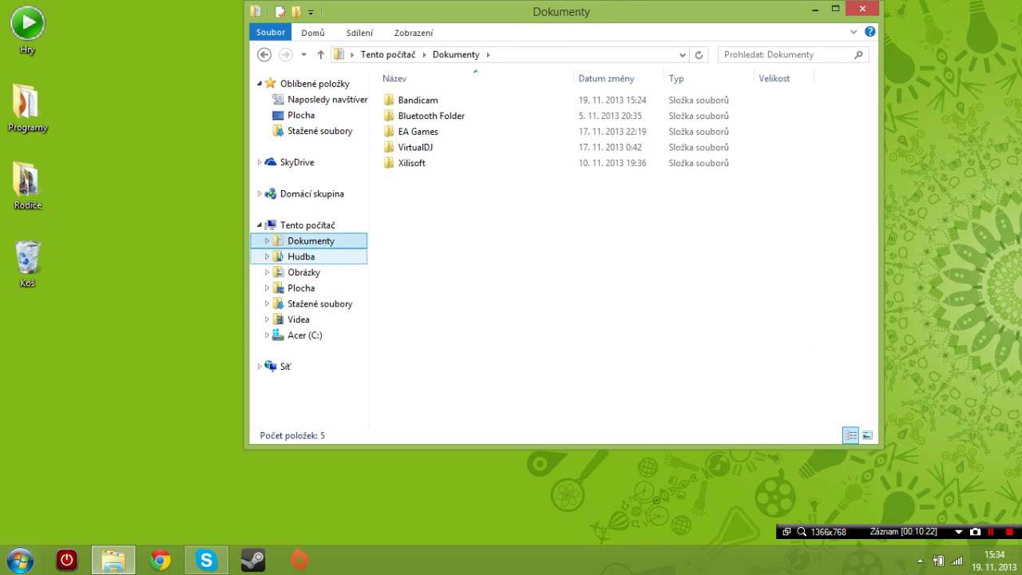
left_click(301, 256)
left_click(304, 272)
left_click(301, 288)
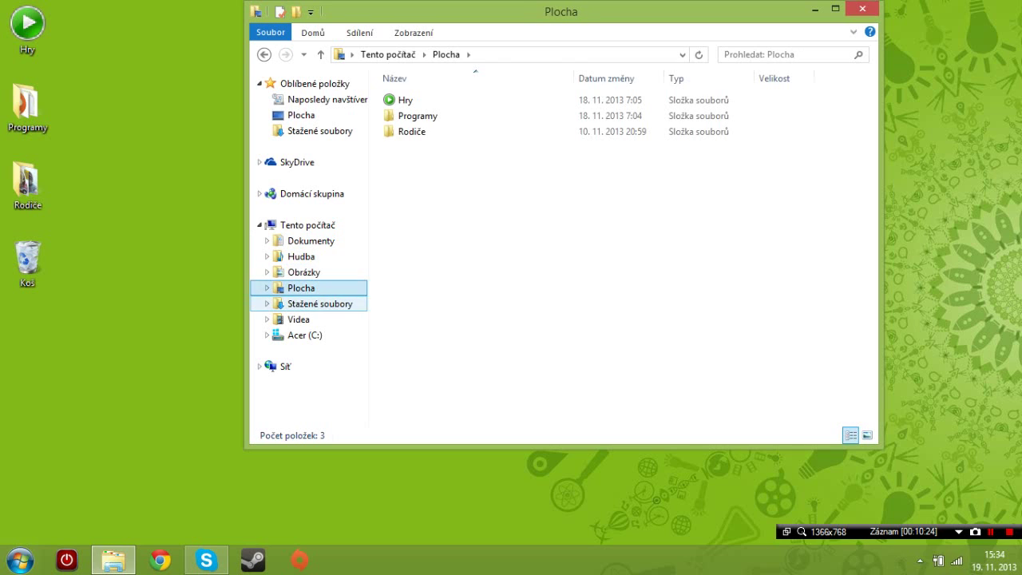
left_click(319, 303)
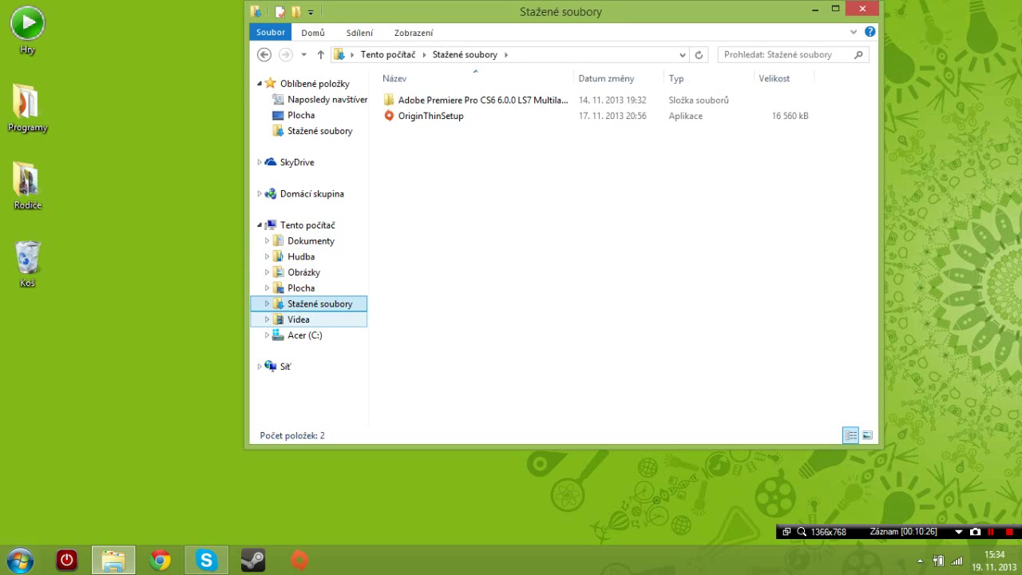
left_click(298, 320)
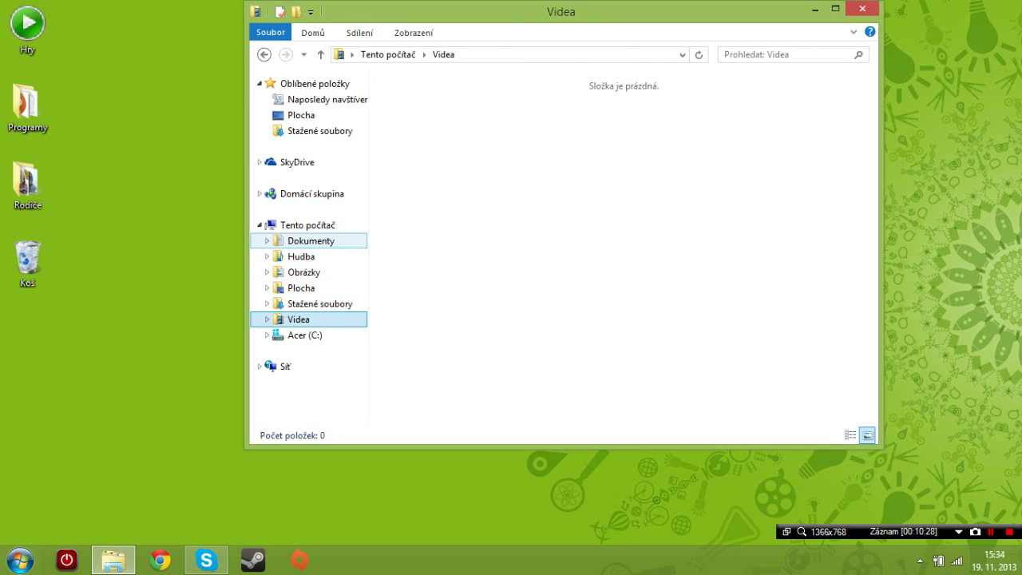
Reopen Dokumenty and point out its Bandicam, EA Games and Xilisoft subfolders, leaving none selected.
left_click(311, 241)
left_click(418, 100)
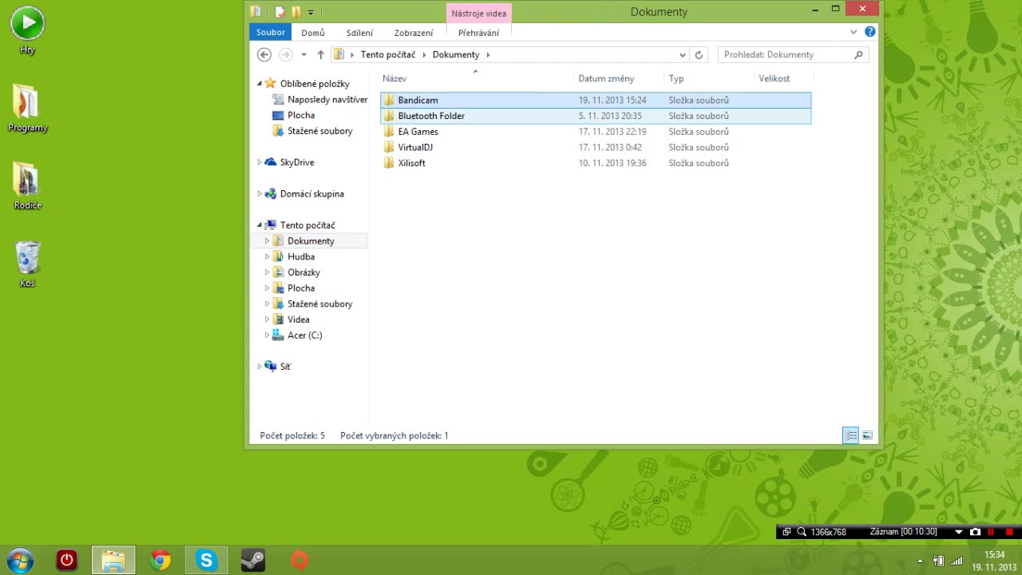
left_click(418, 131)
left_click(412, 163)
left_click(432, 232)
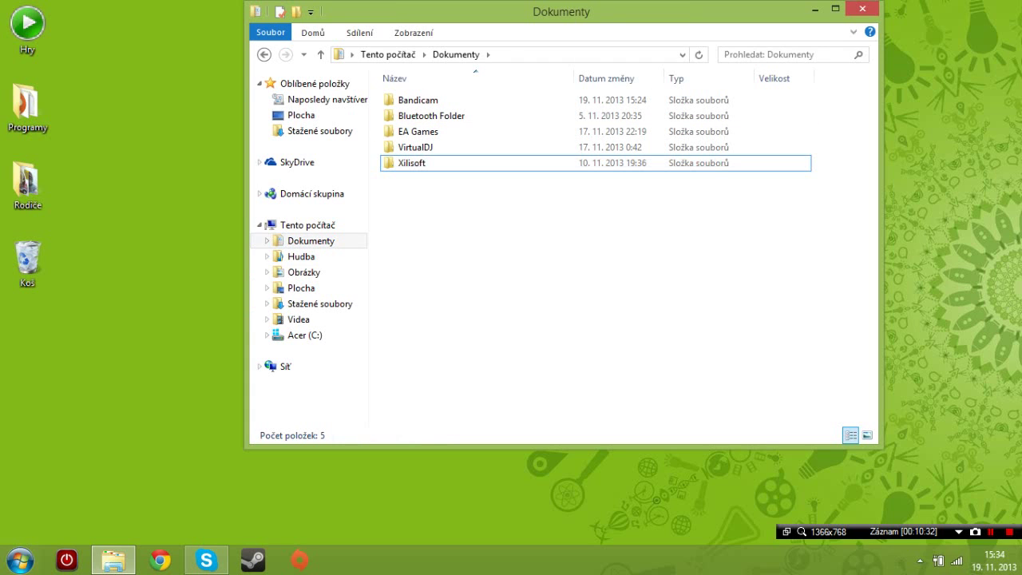
Revisit the Hudba, Obrázky and Videa folders, finishing with the contents of Plocha displayed.
left_click(301, 256)
left_click(301, 287)
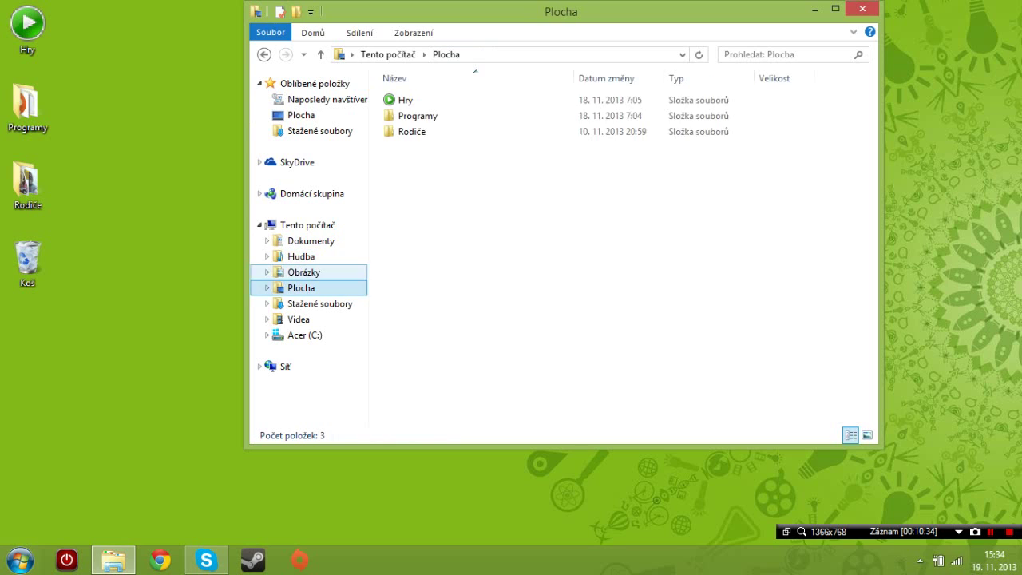
left_click(303, 272)
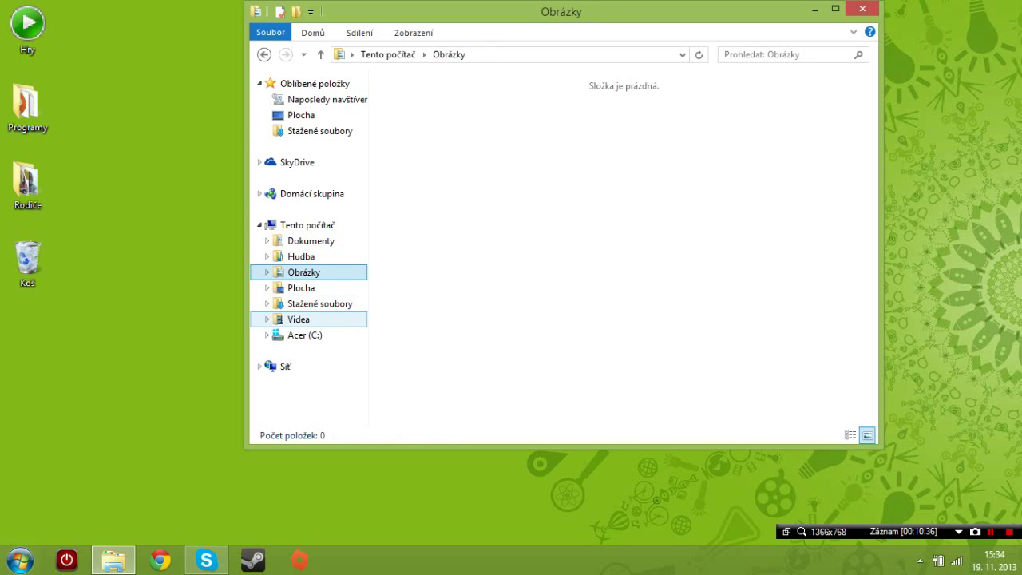
left_click(299, 319)
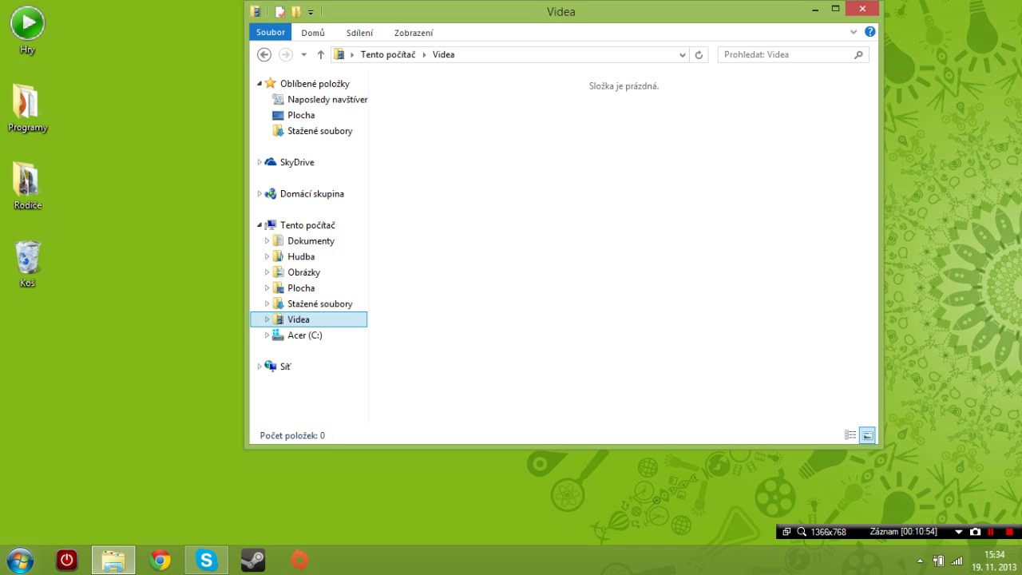
left_click(304, 272)
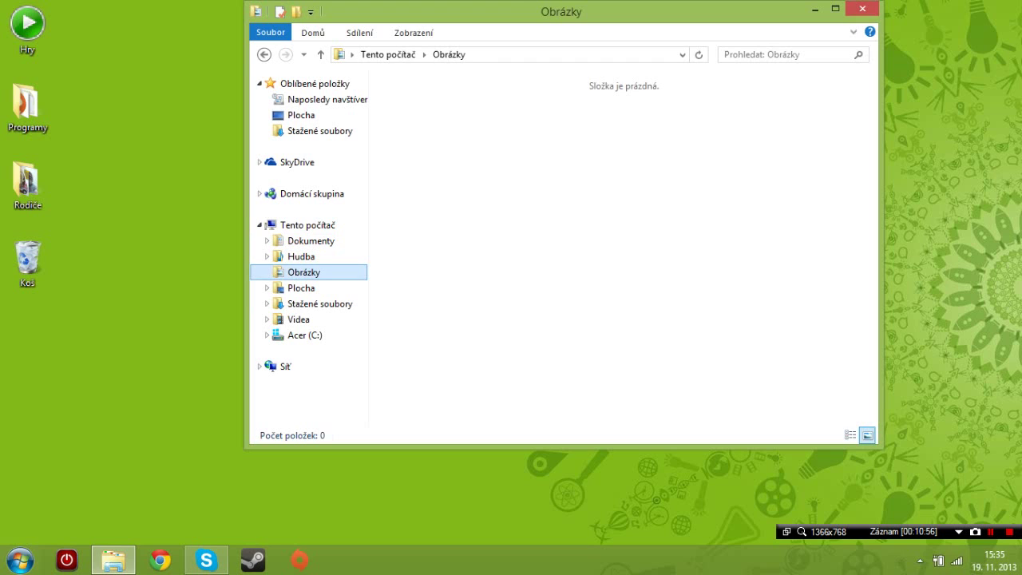
left_click(301, 287)
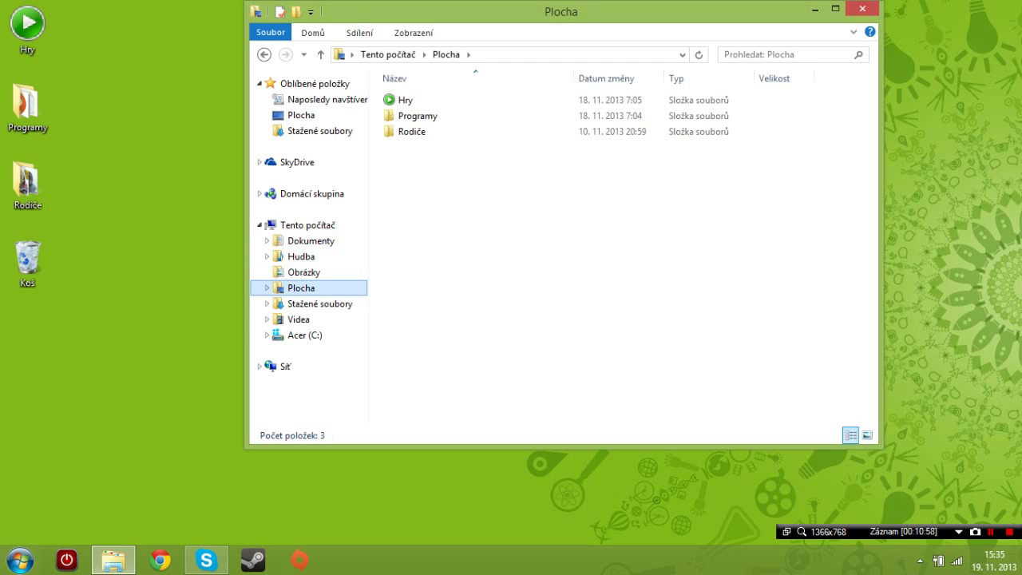
Delete the OriginThinSetup application from Stažené soubory and close the folder window.
left_click(304, 272)
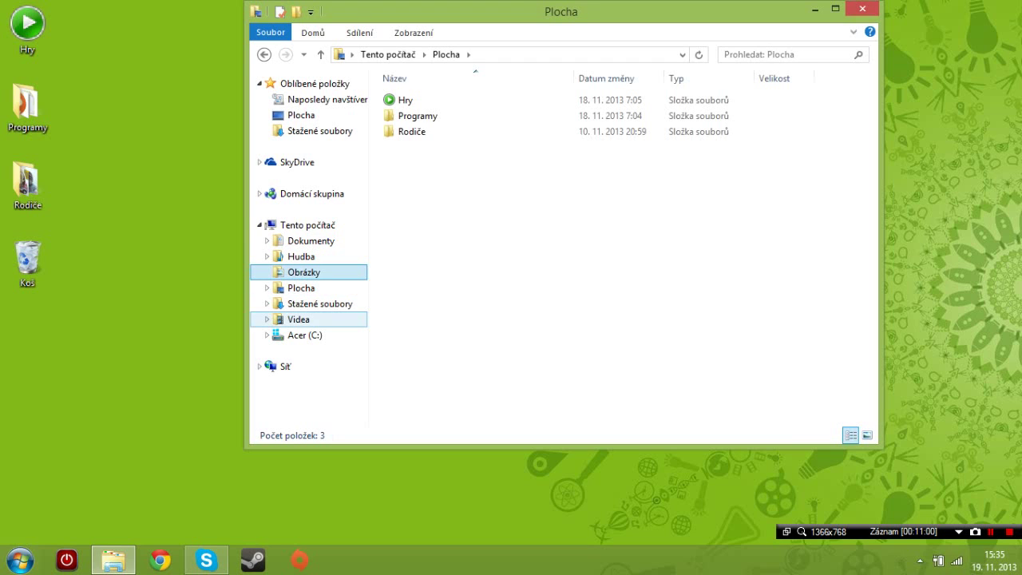
left_click(320, 305)
left_click_drag(478, 236, 468, 127)
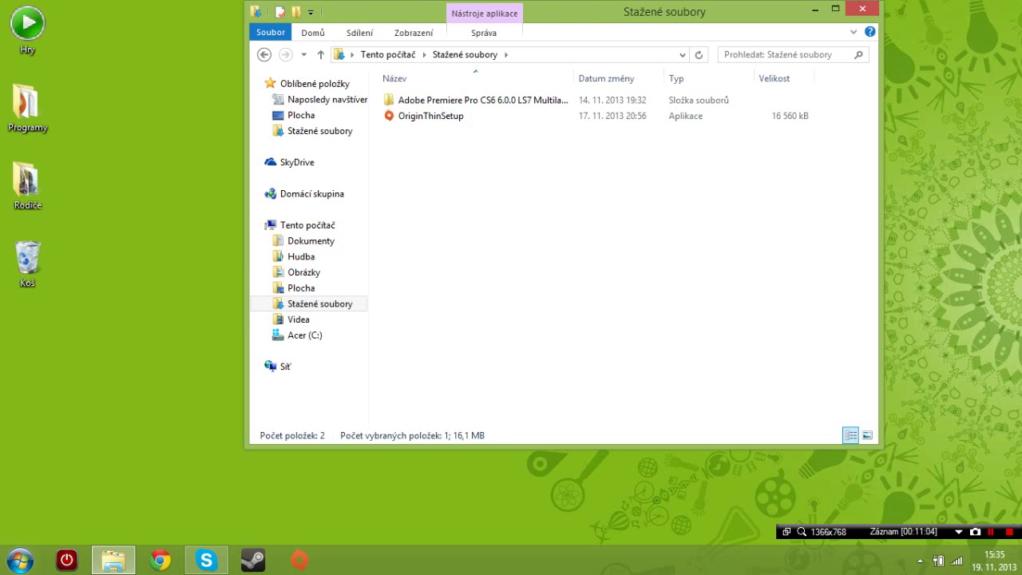
key("Delete")
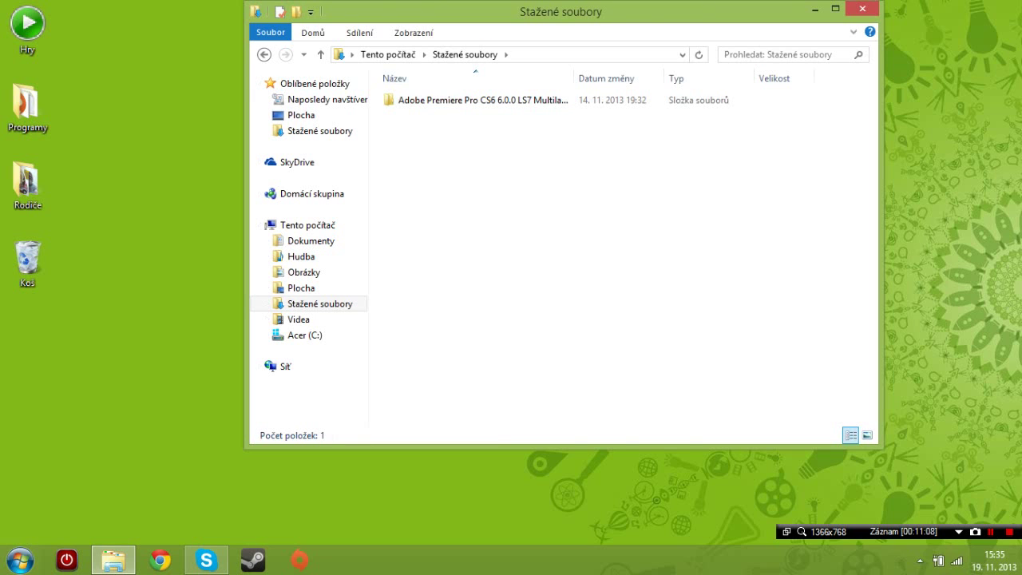
left_click(863, 9)
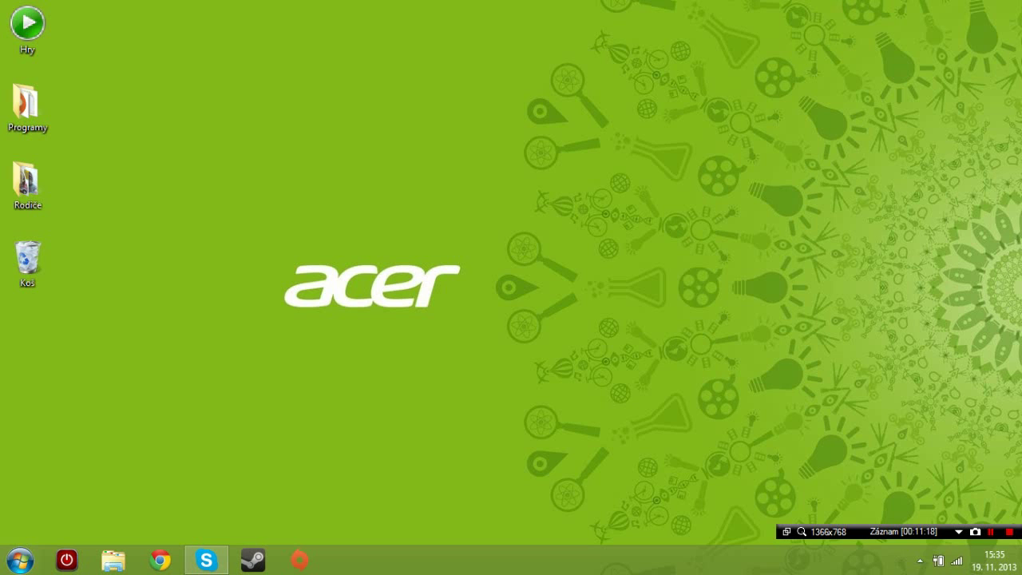
left_click(160, 560)
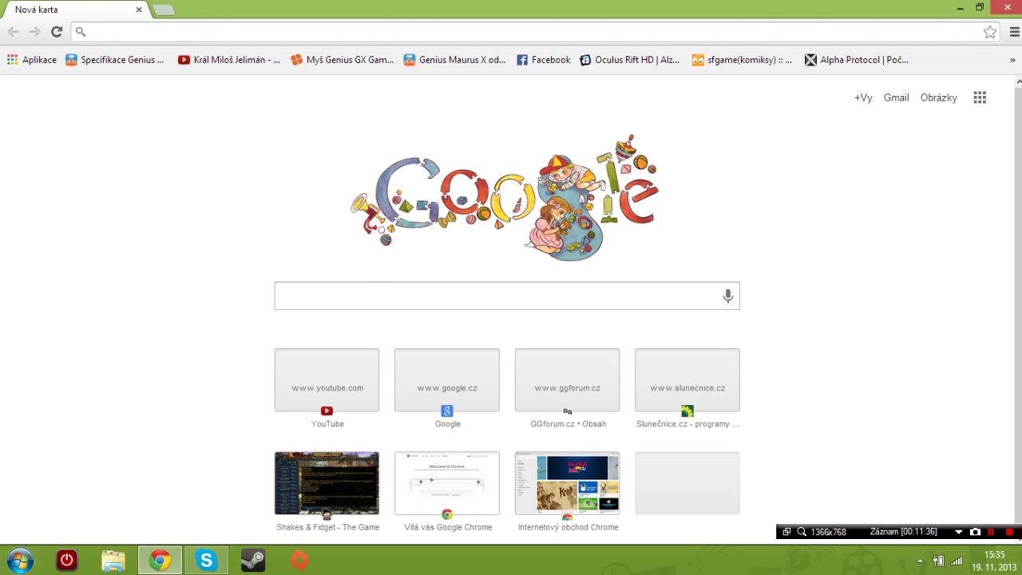
type("www.")
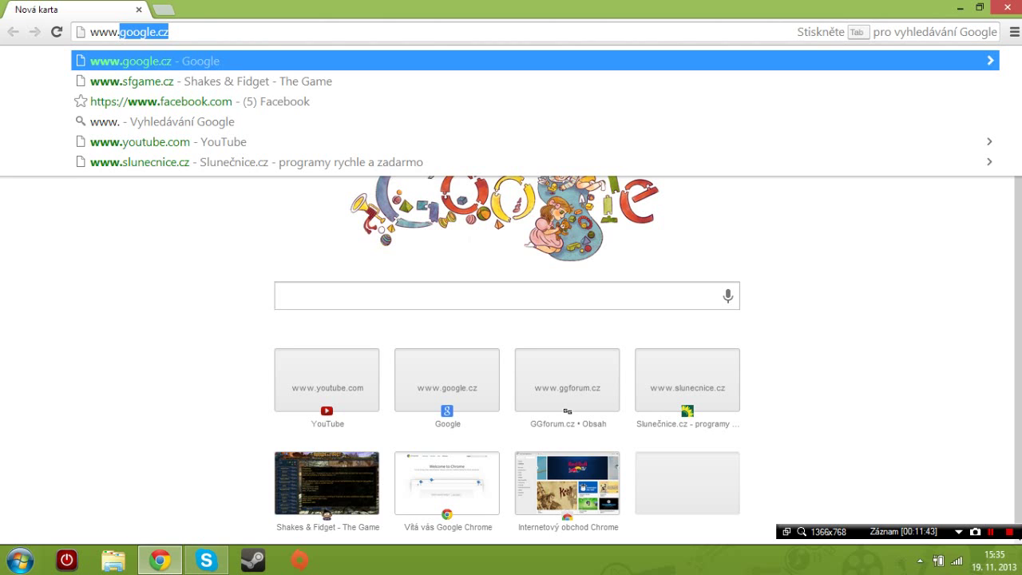
type("avs")
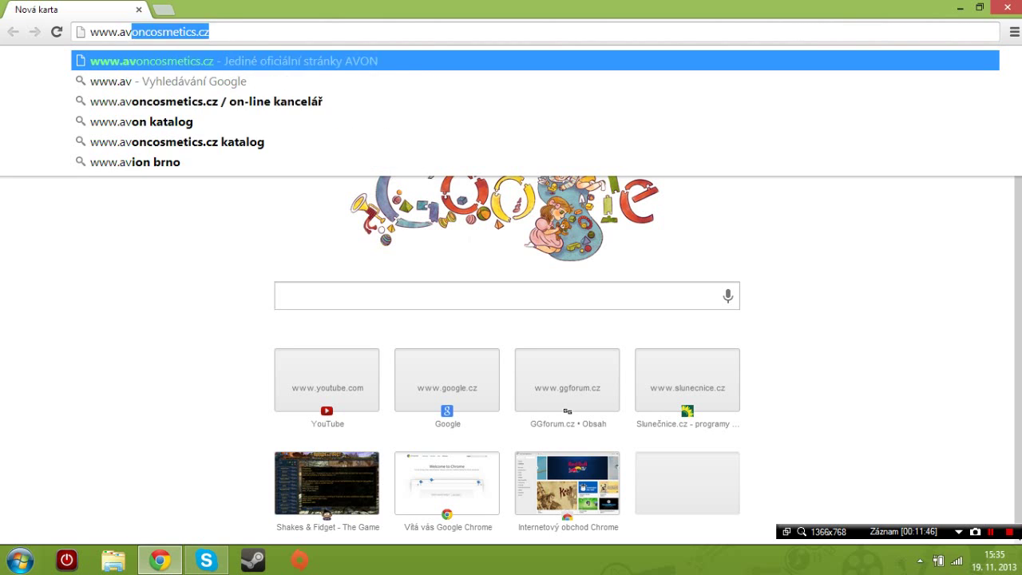
key("BackSpace")
type("ast.")
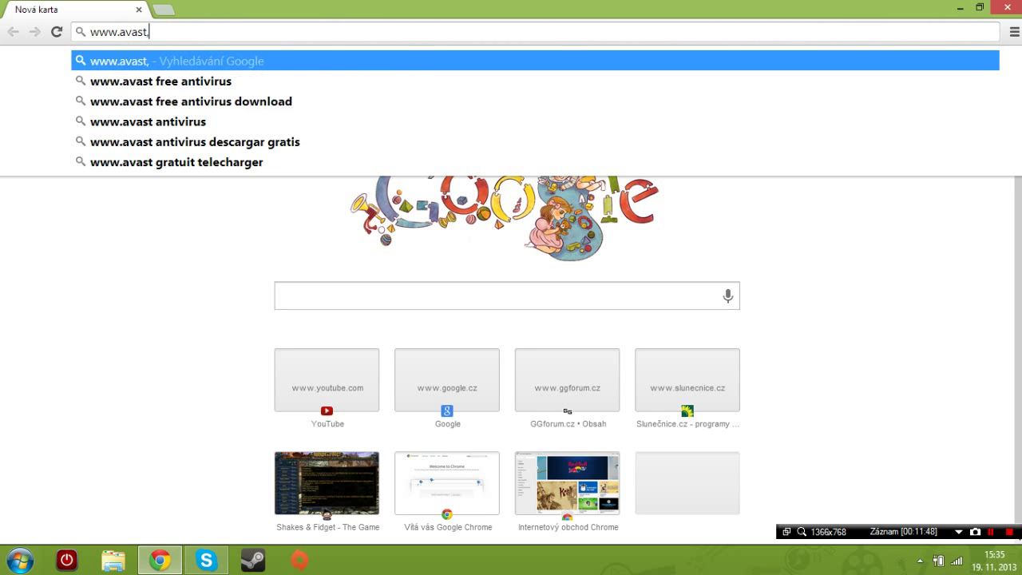
type("cz")
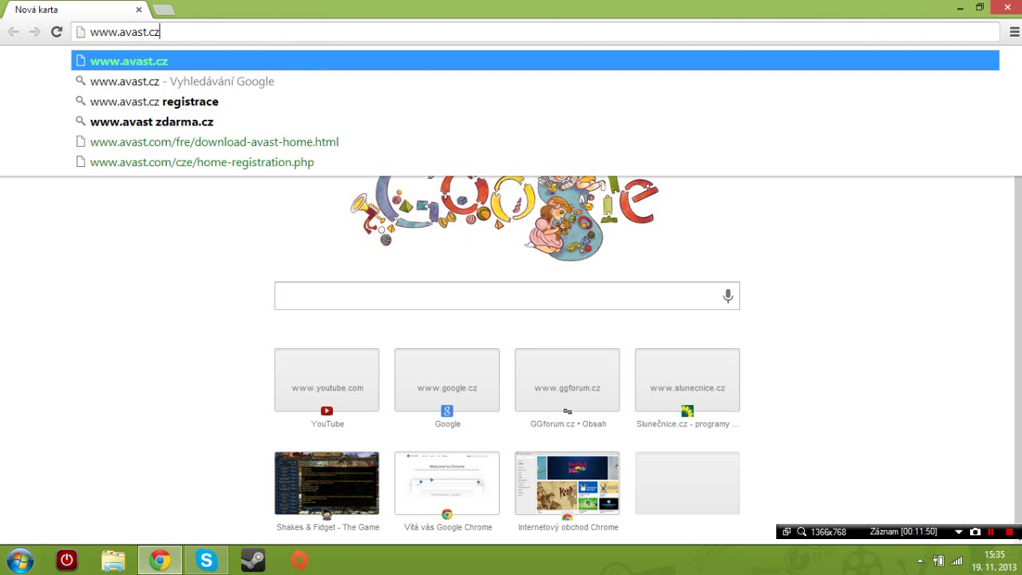
type(")")
key("Return")
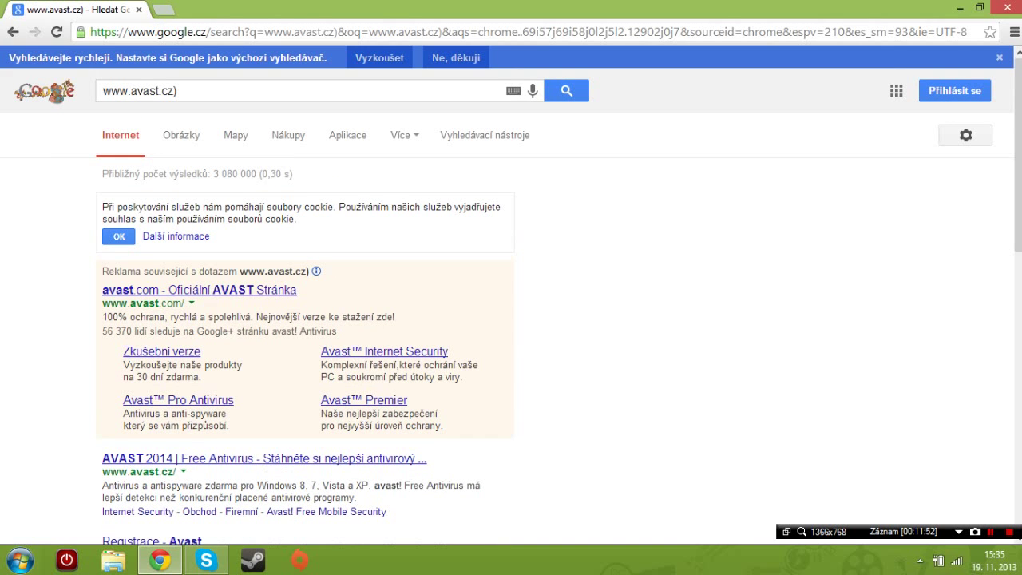
left_click(264, 458)
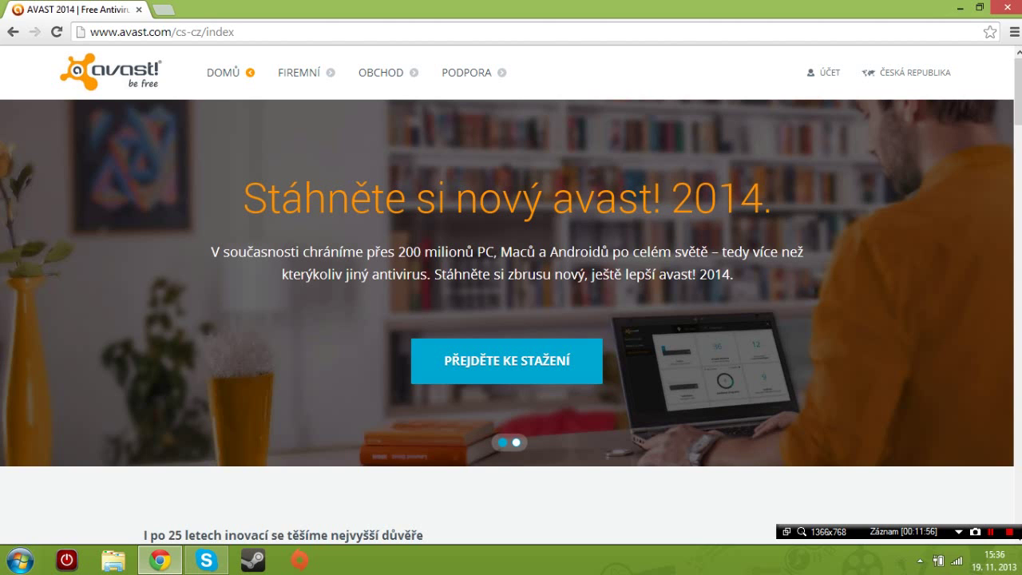
Examine the avast! home page, including its Firemní and Domů product lists and the SafeZone section.
scroll(511, 295, "down", 5)
scroll(511, 296, "down", 2)
scroll(511, 296, "up", 4)
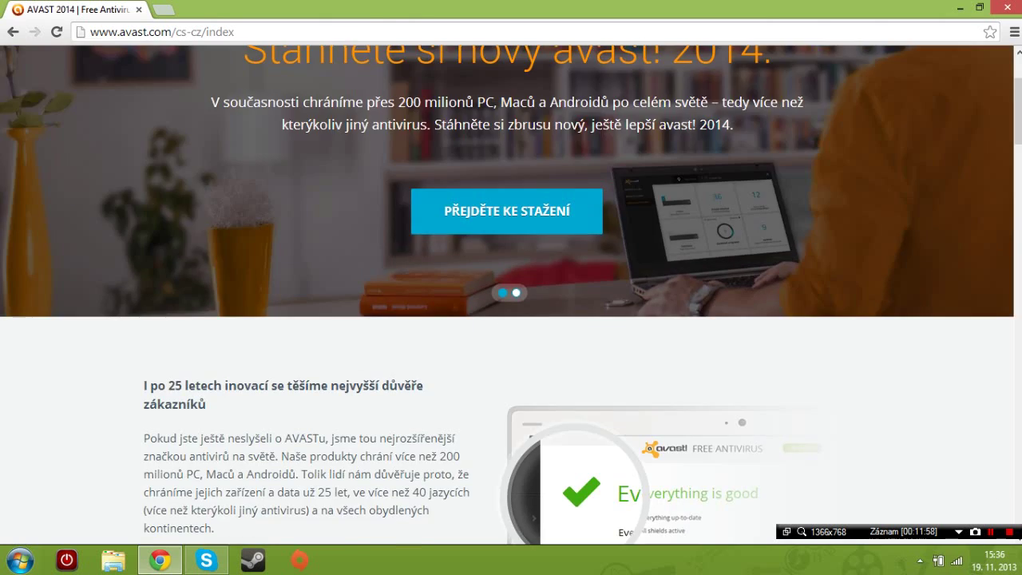
scroll(511, 295, "up", 2)
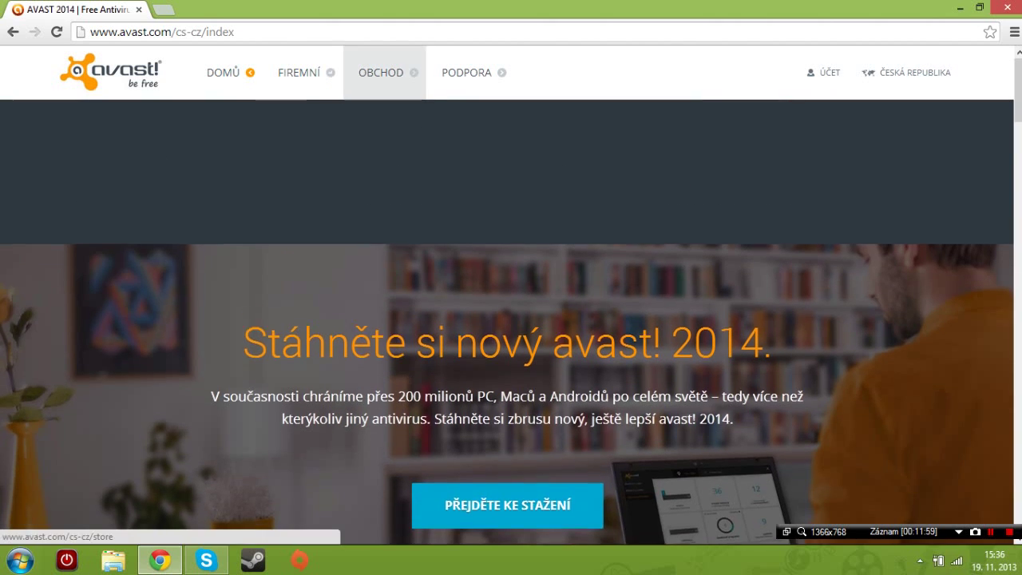
mouse_move(467, 72)
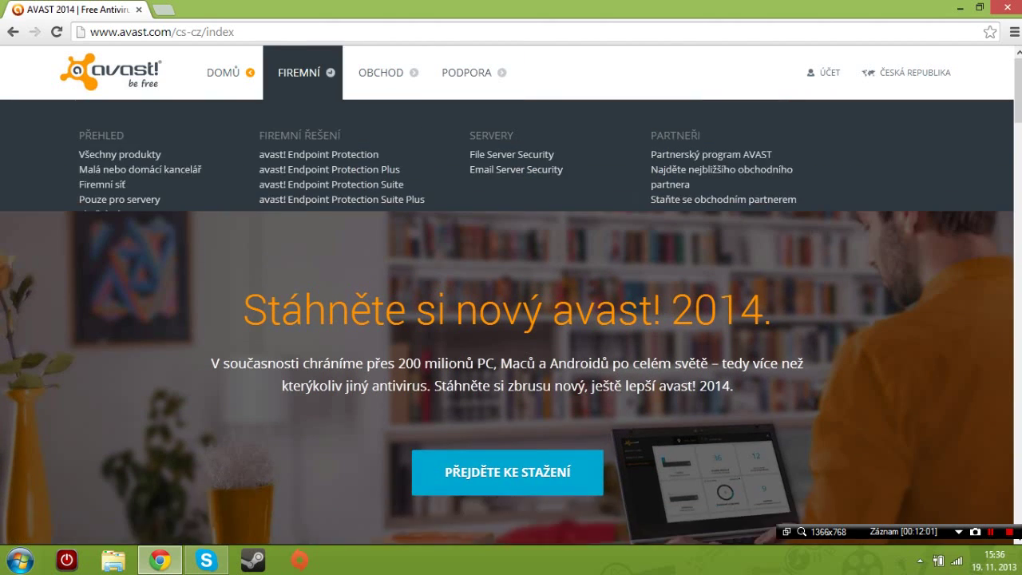
mouse_move(227, 72)
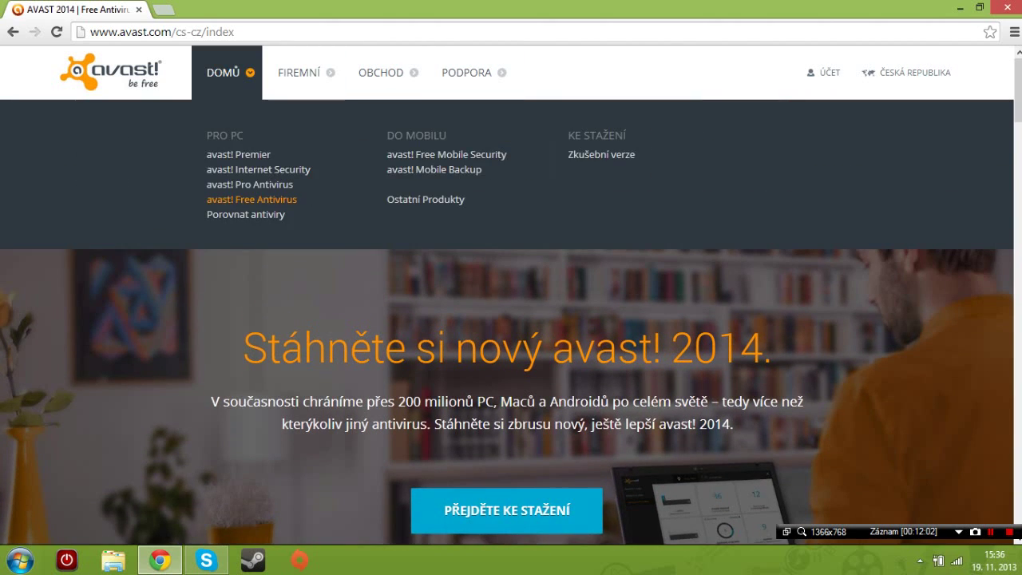
scroll(511, 295, "down", 3)
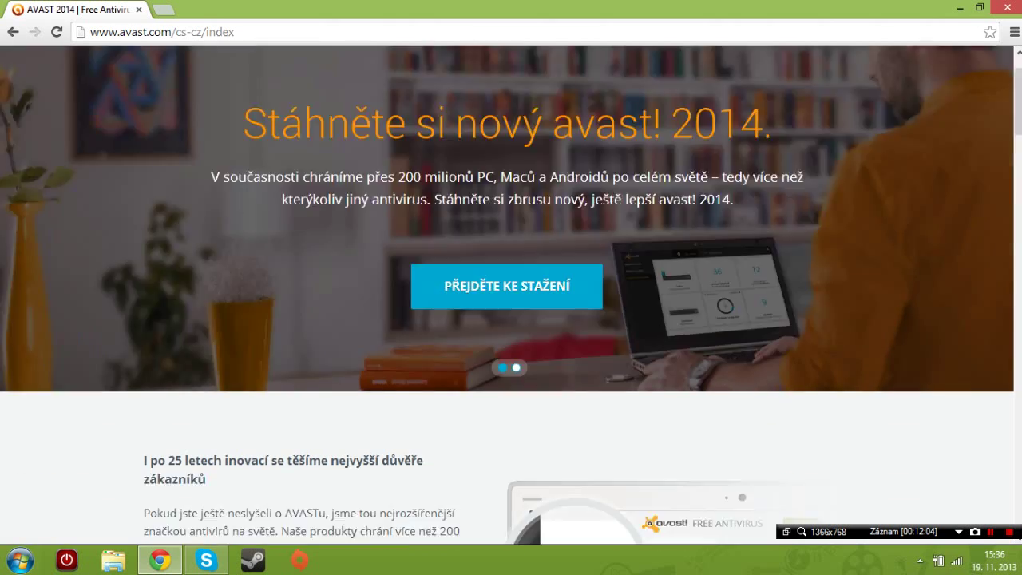
scroll(511, 295, "down", 7)
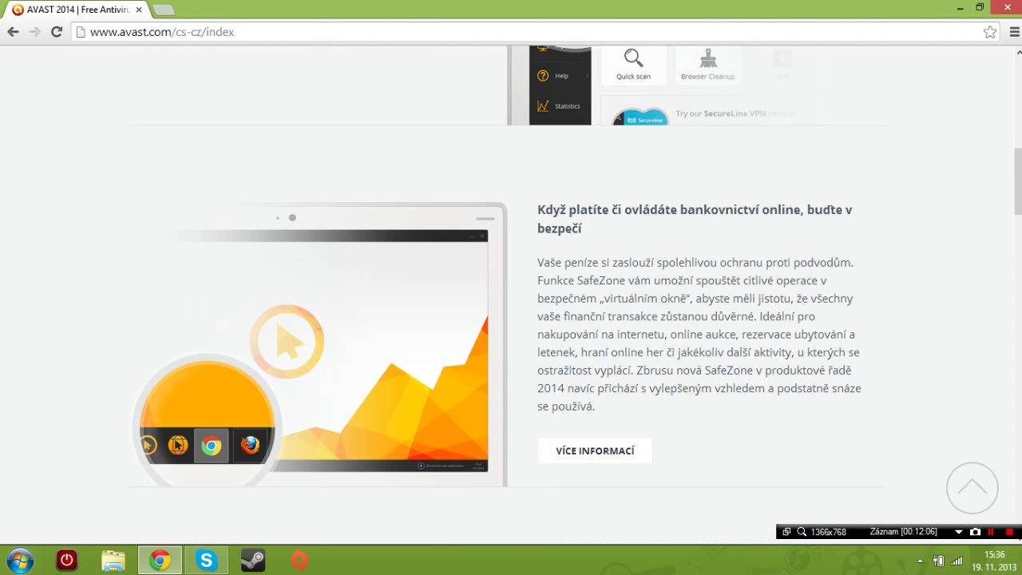
scroll(511, 296, "up", 10)
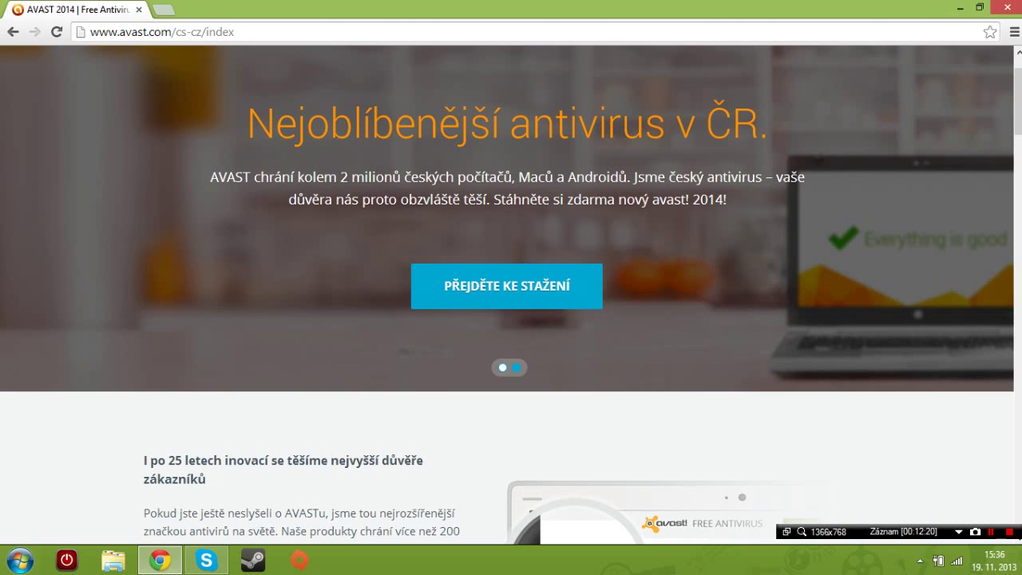
Compare the features of avast! Free Antivirus, Internet Security and Premier in the home page's comparison table.
scroll(512, 295, "down", 20)
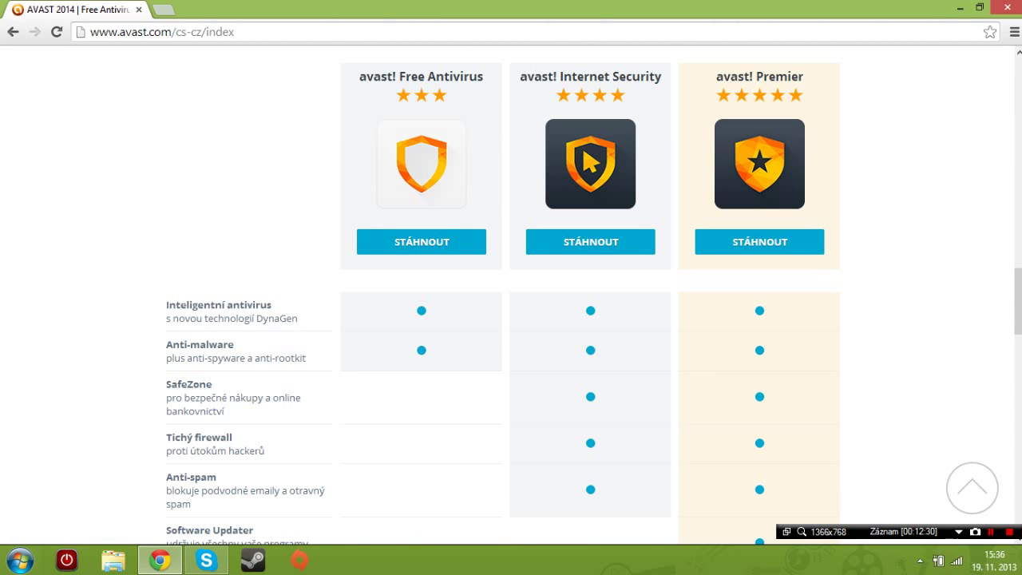
scroll(511, 295, "down", 2)
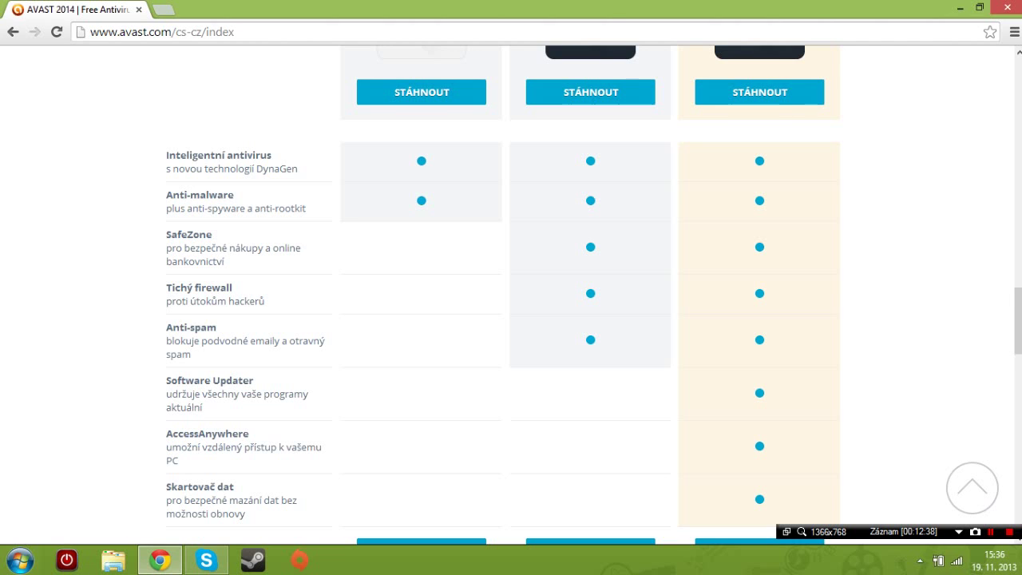
scroll(511, 287, "up", 4)
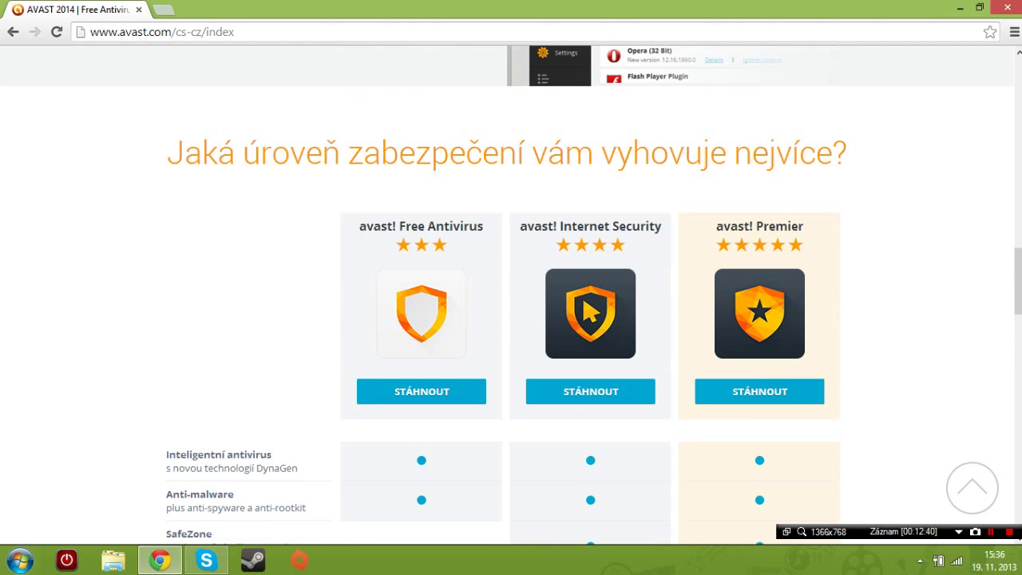
scroll(511, 288, "down", 2)
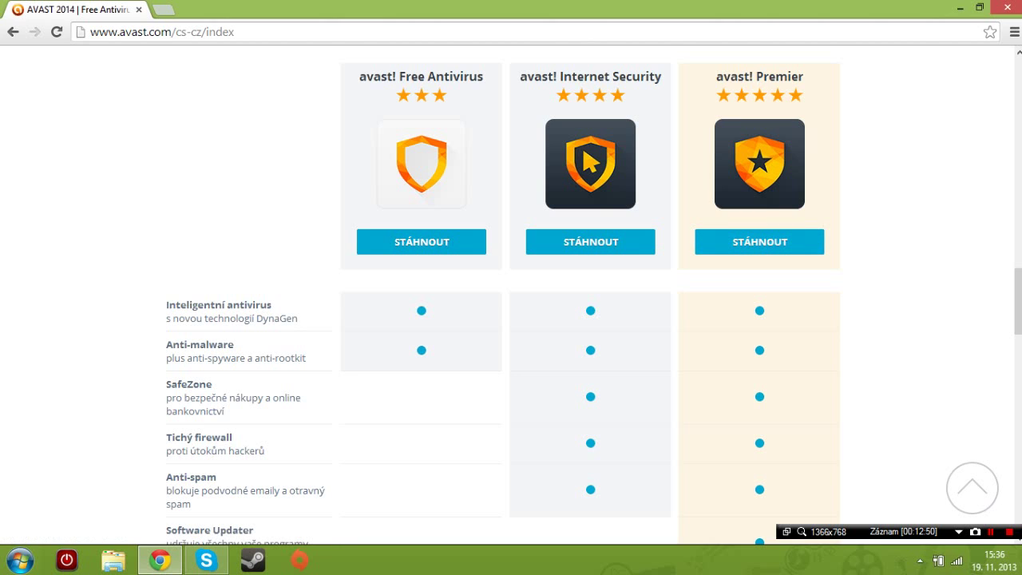
scroll(511, 296, "down", 4)
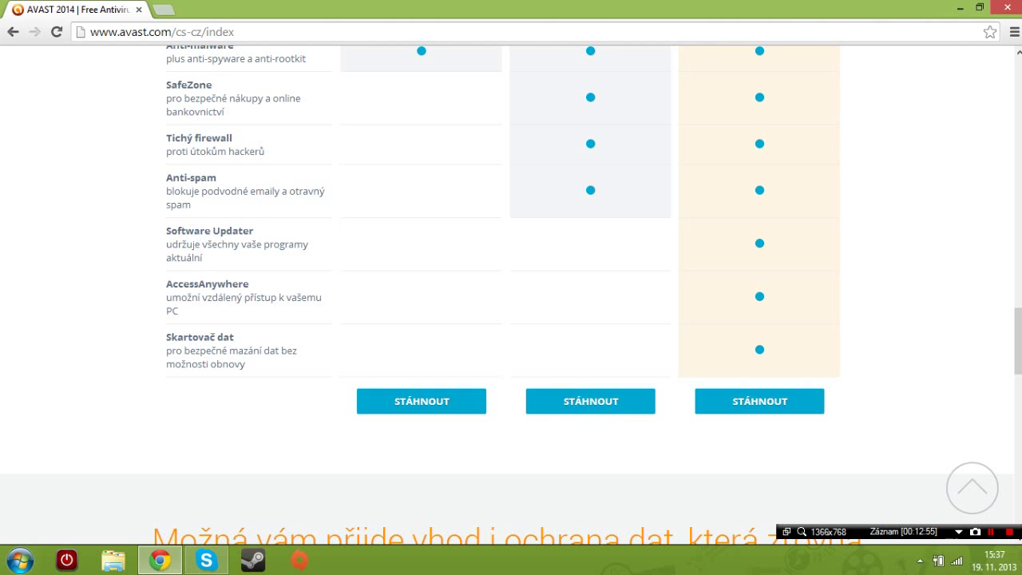
triple_click(226, 191)
scroll(511, 269, "up", 8)
scroll(511, 269, "up", 3)
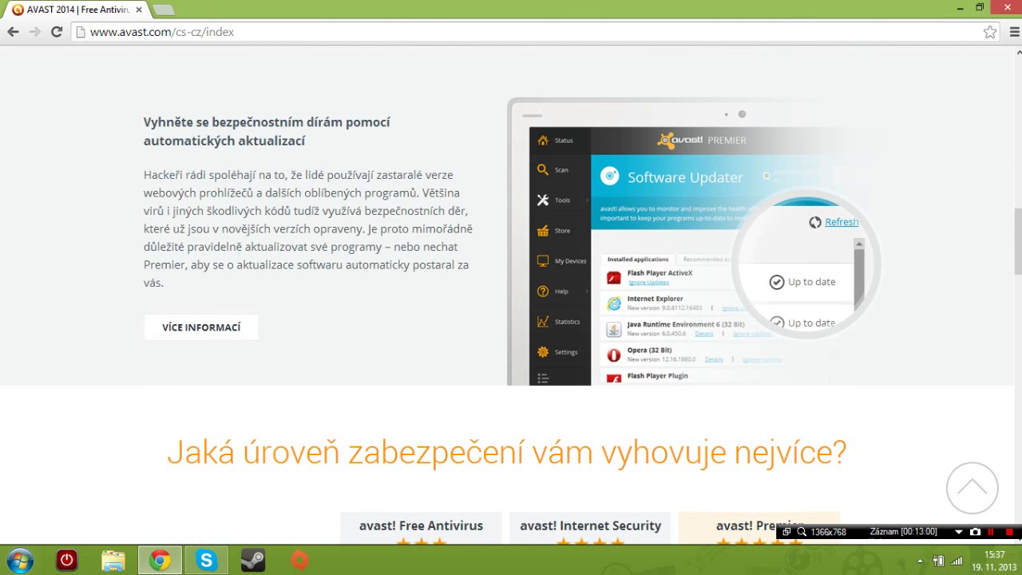
left_click(162, 32)
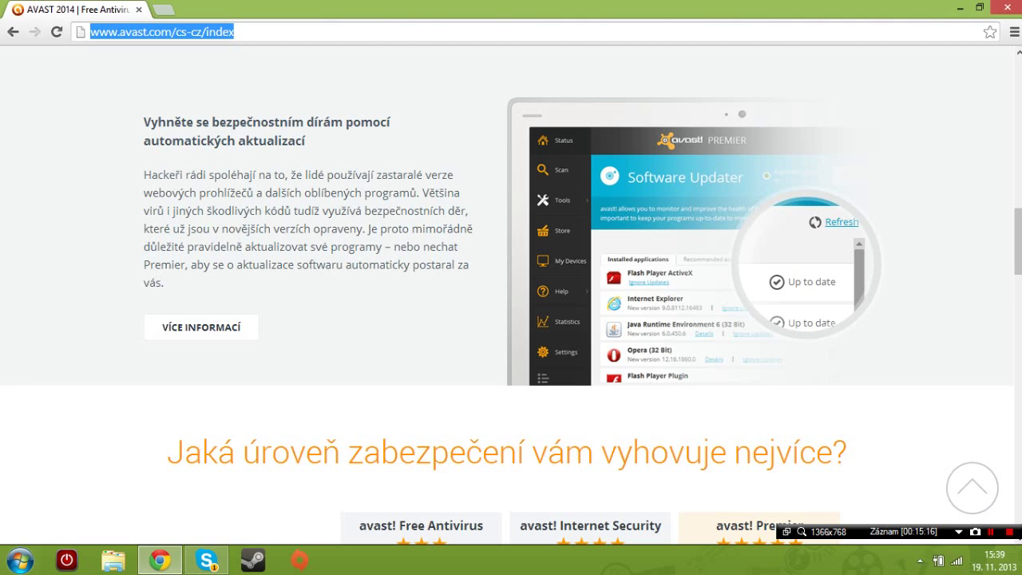
type("www.")
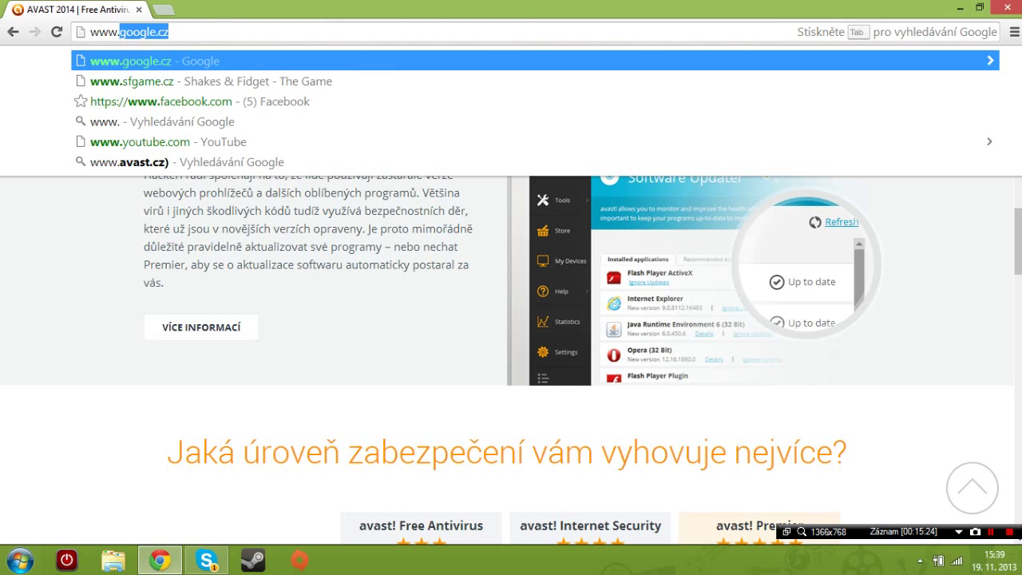
type("piri")
key("Return")
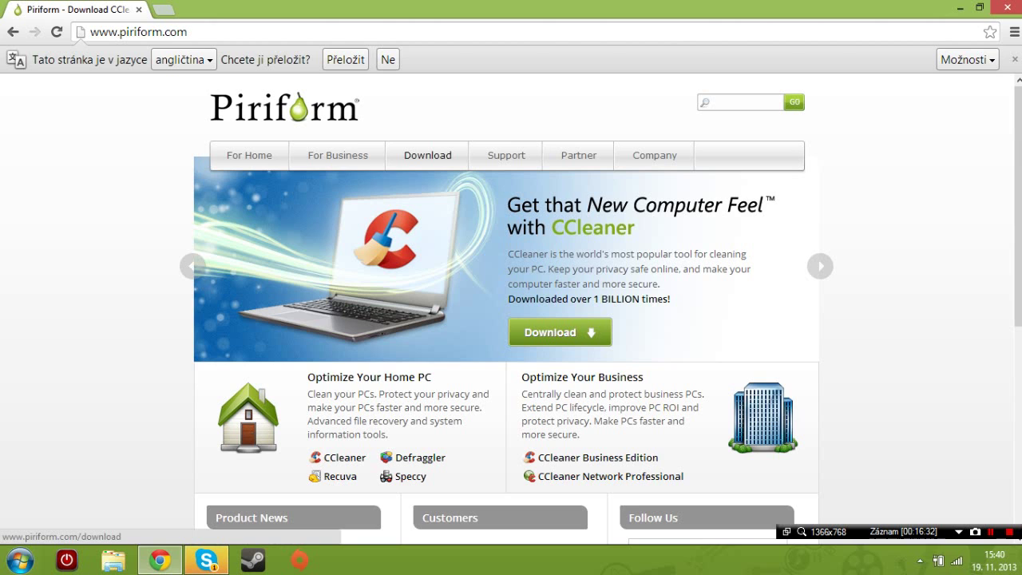
Open Piriform's Download page and look through its products, including CCleaner, Defraggler, Recuva and Speccy.
left_click(427, 155)
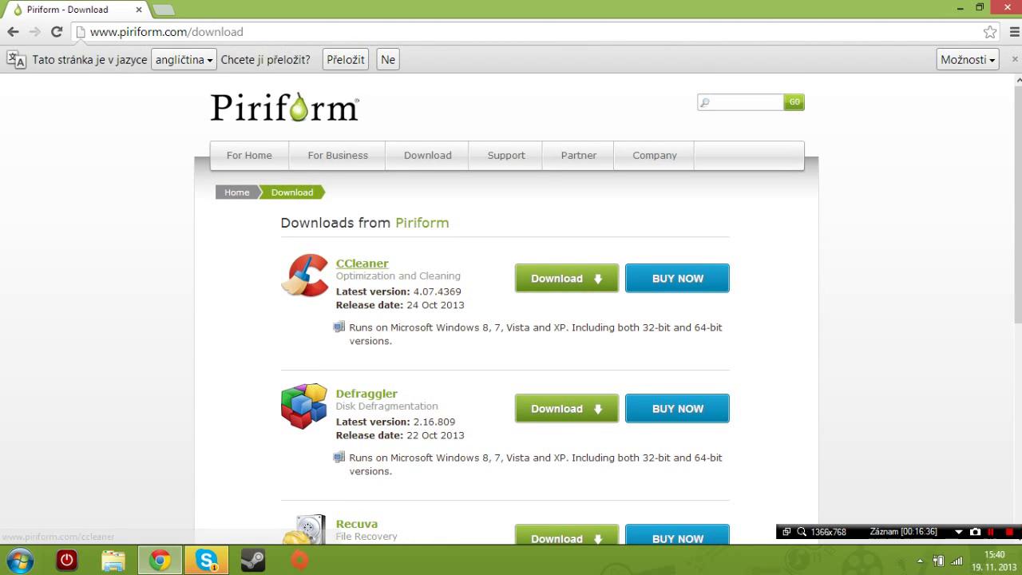
scroll(511, 304, "down", 2)
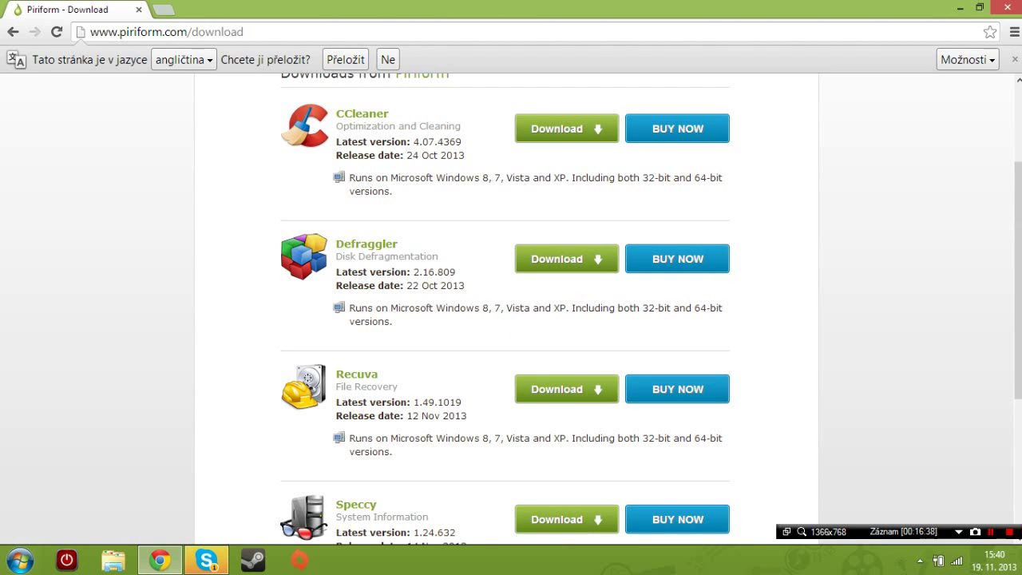
scroll(511, 304, "down", 3)
scroll(511, 303, "up", 5)
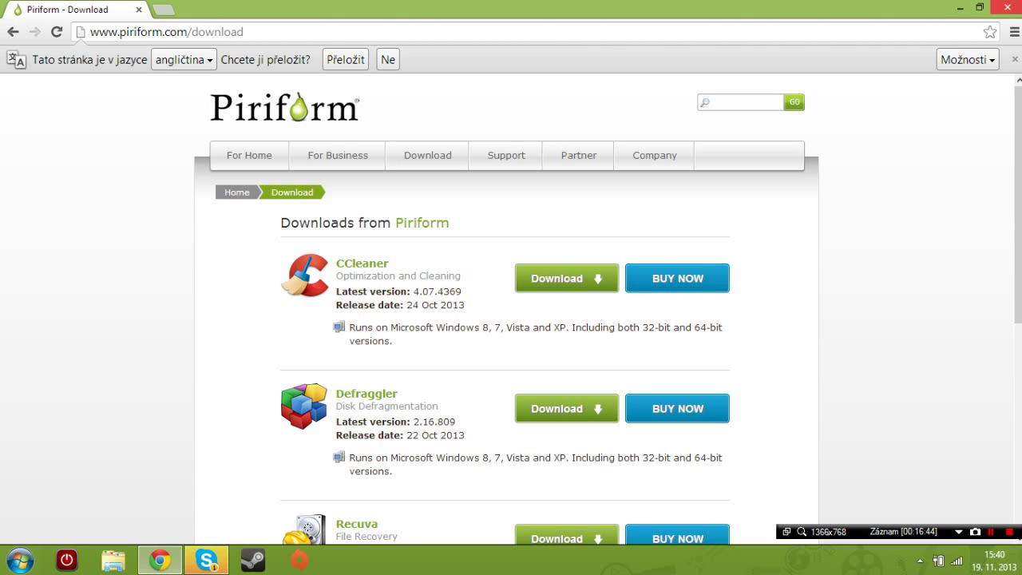
Return to the desktop, look into the Programy folder and close it, and launch CCleaner.
key("super+d")
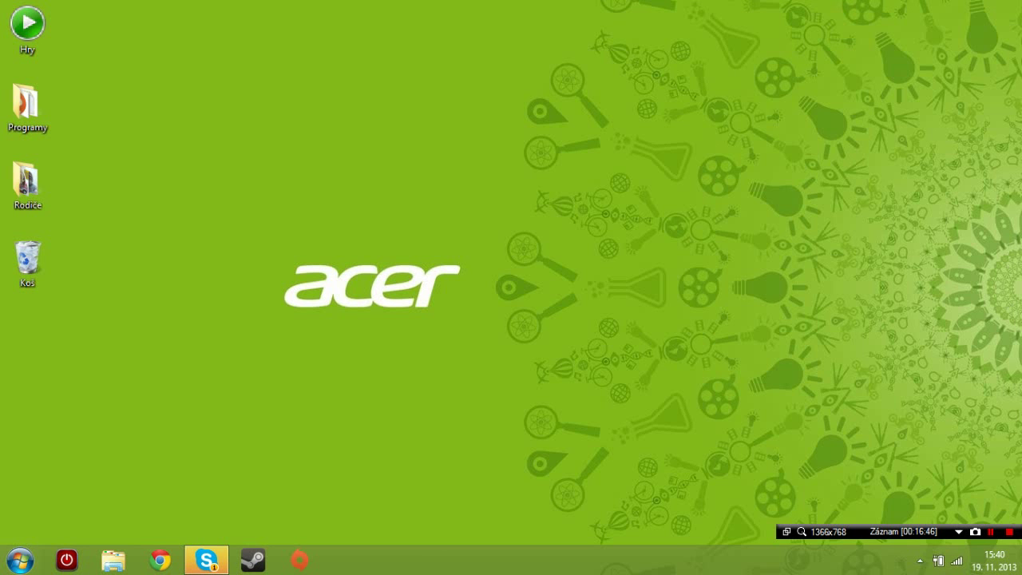
double_click(27, 104)
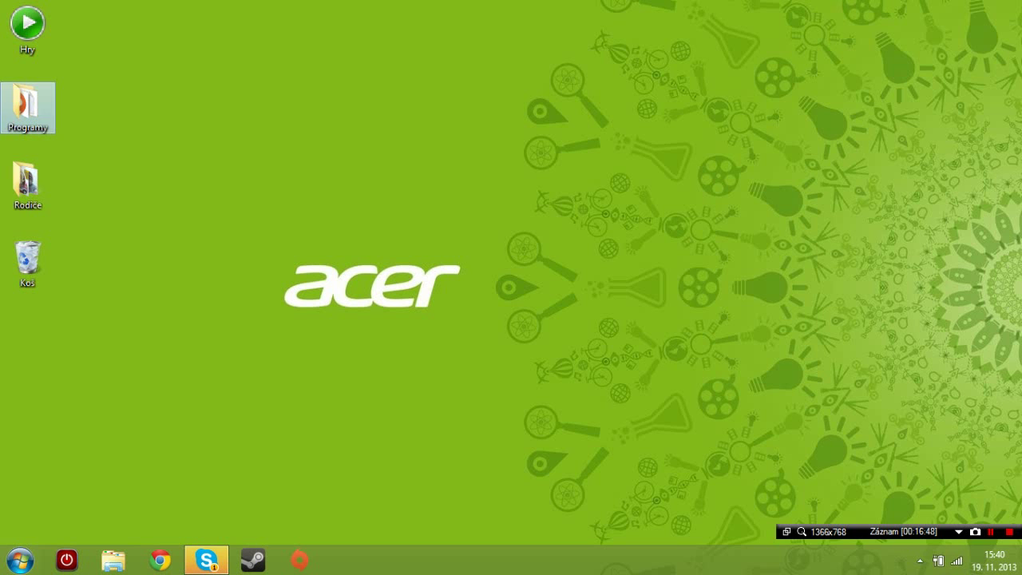
left_click(862, 9)
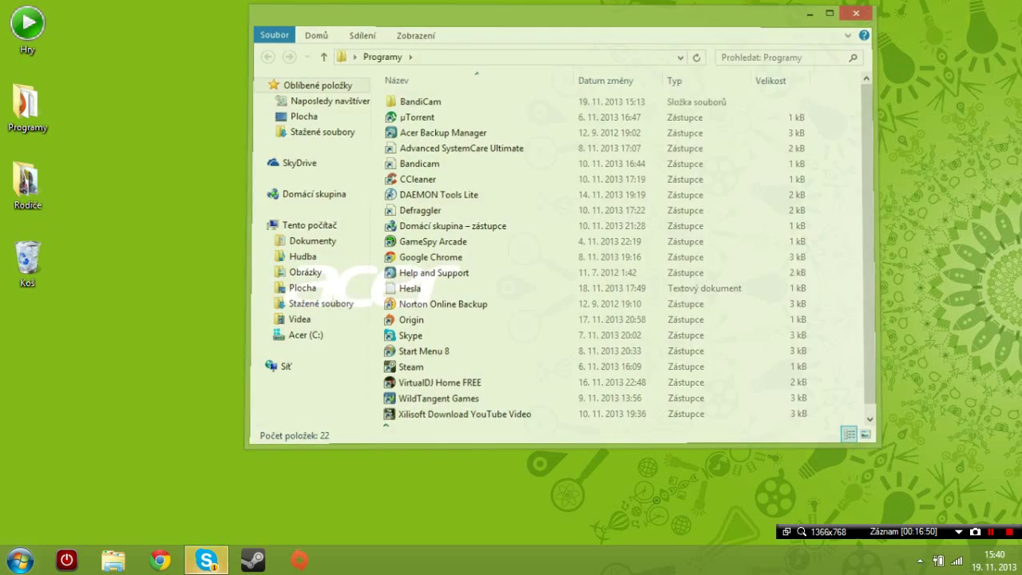
left_click(19, 561)
left_click(55, 198)
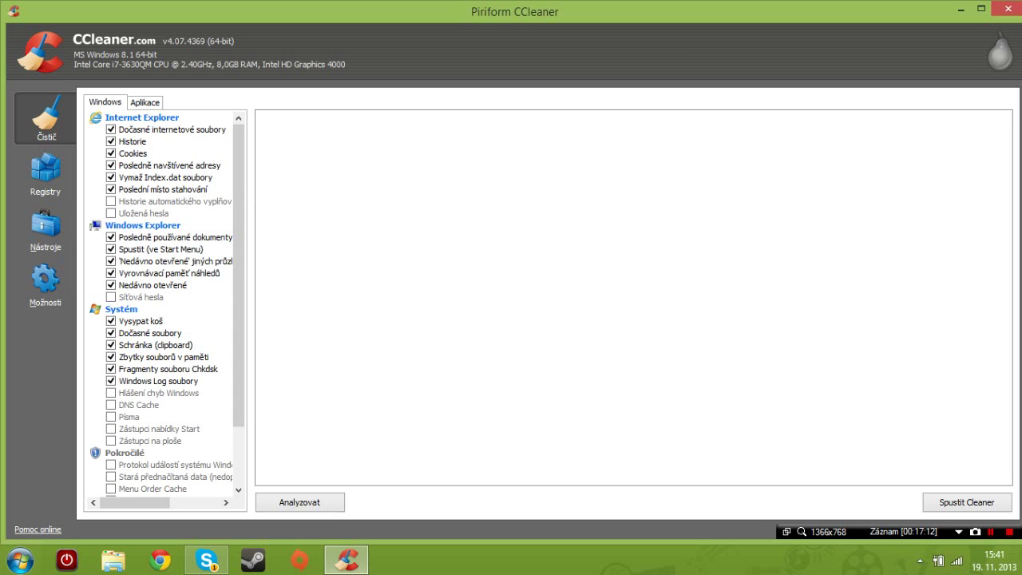
left_click(20, 560)
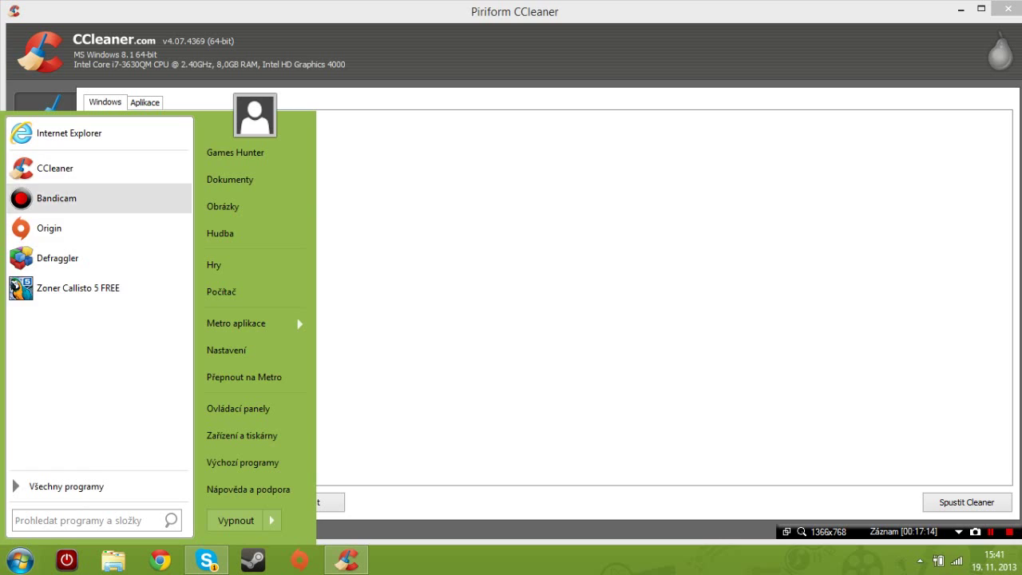
left_click(384, 223)
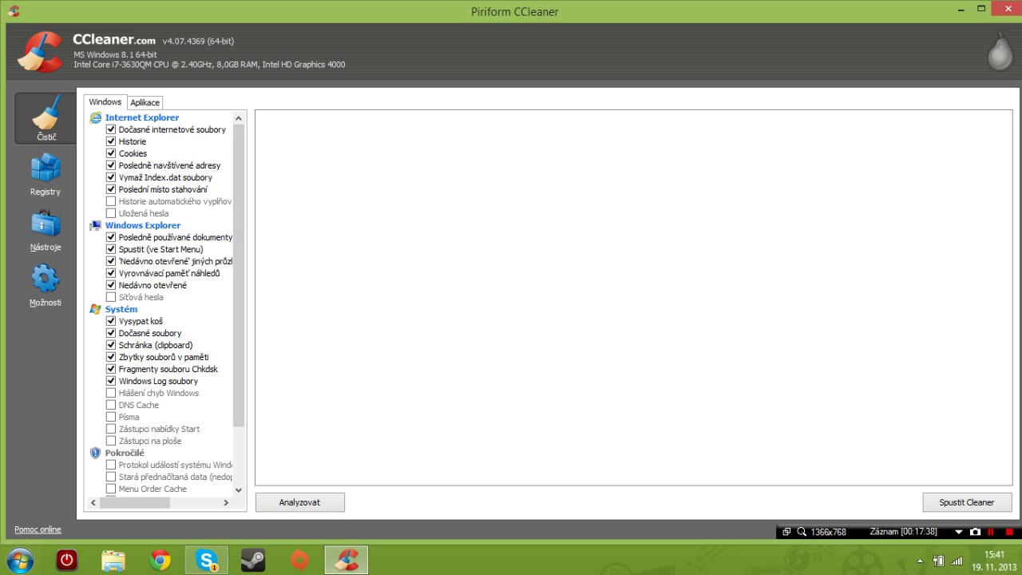
Look through the cleaner's Windows categories, analyze the system for removable files, and run the cleaning with permanent deletion confirmed.
scroll(160, 391, "down", 2)
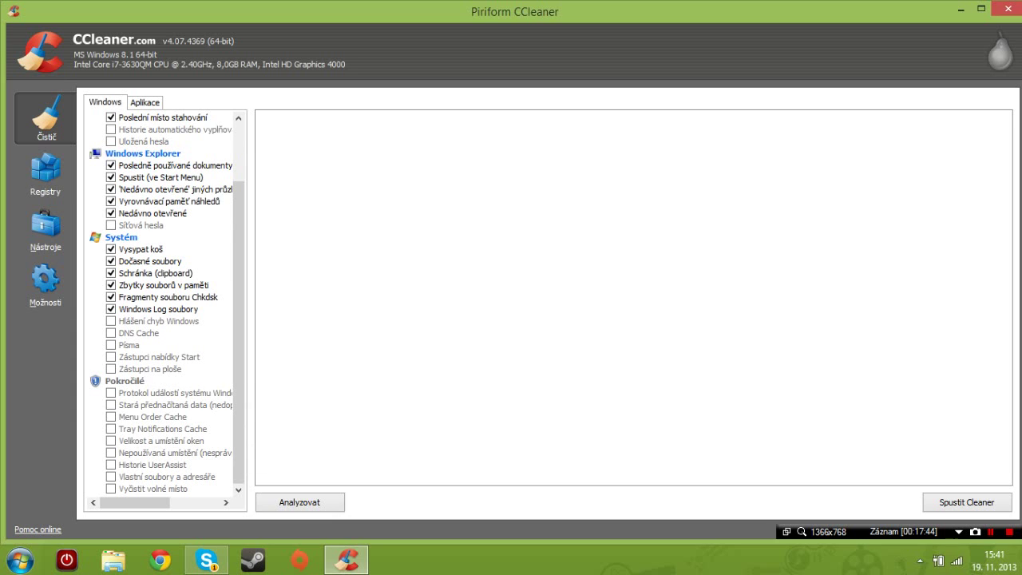
scroll(160, 304, "up", 2)
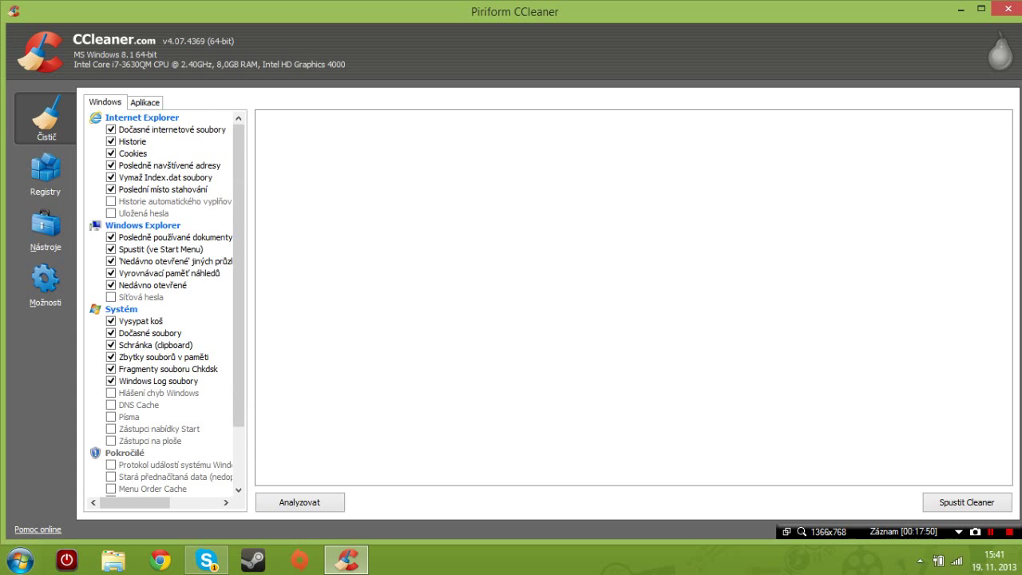
left_click(299, 501)
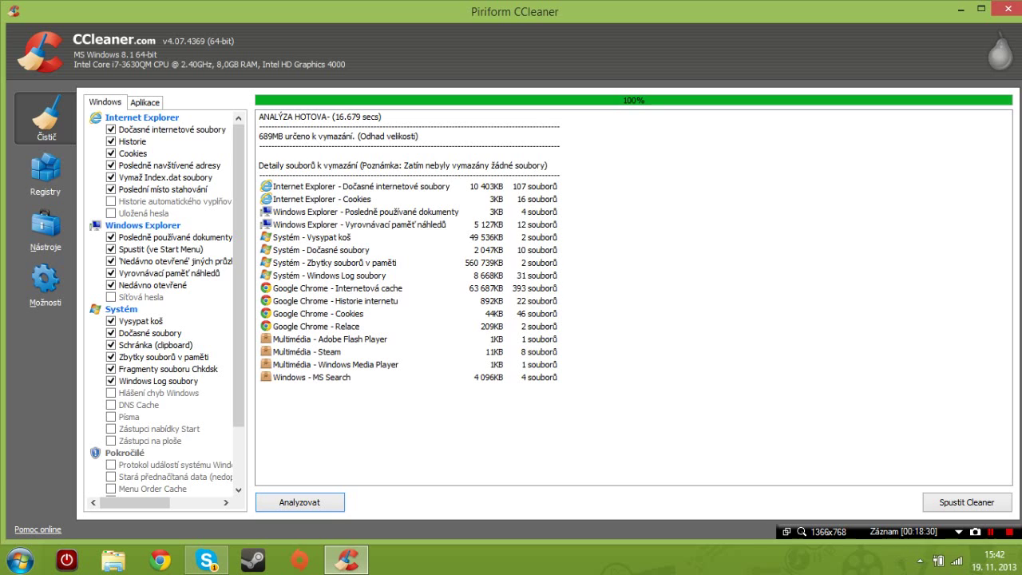
left_click(968, 502)
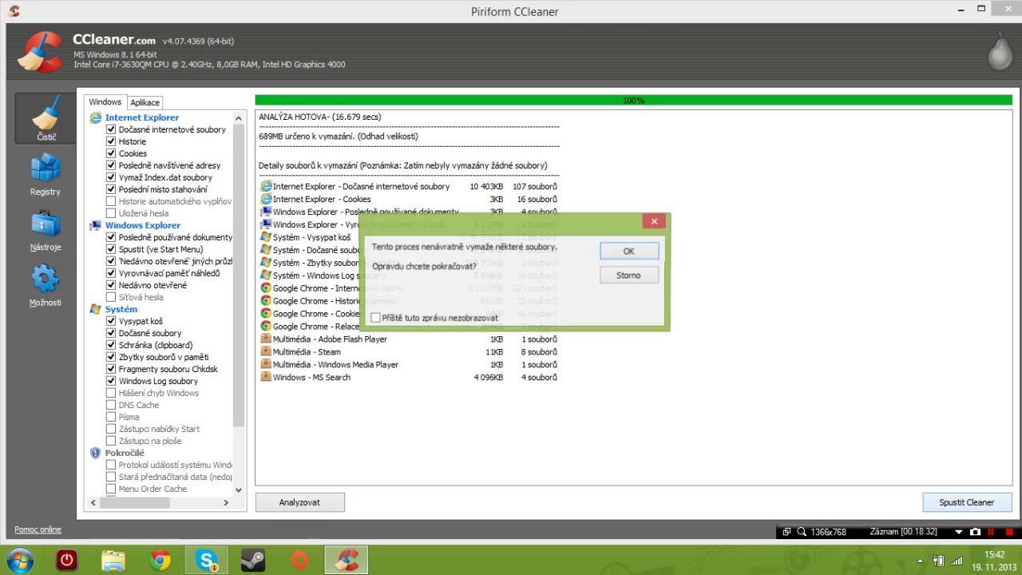
key("Return")
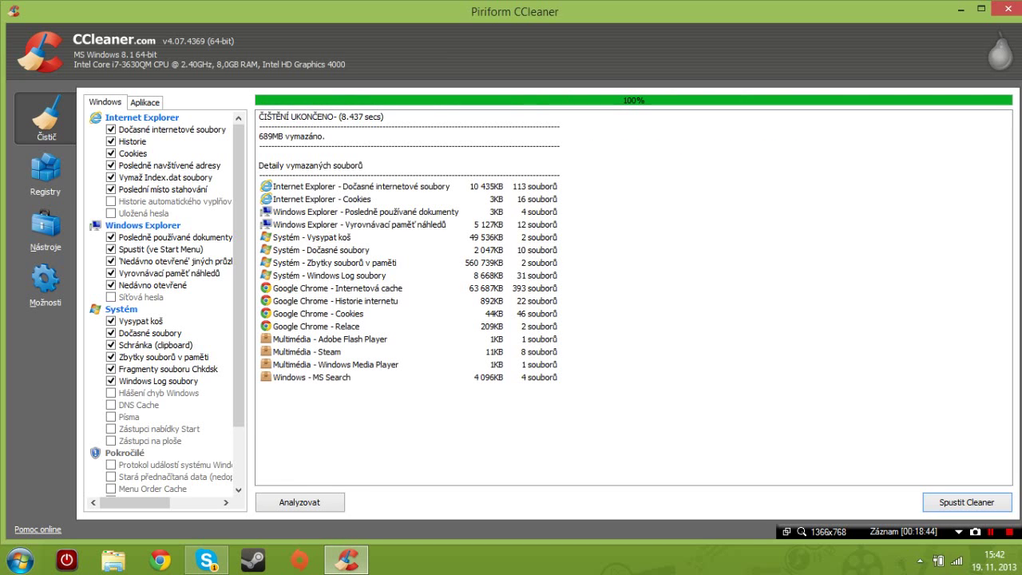
Analyze the system a second time and clean out the remaining temporary files.
key("Return")
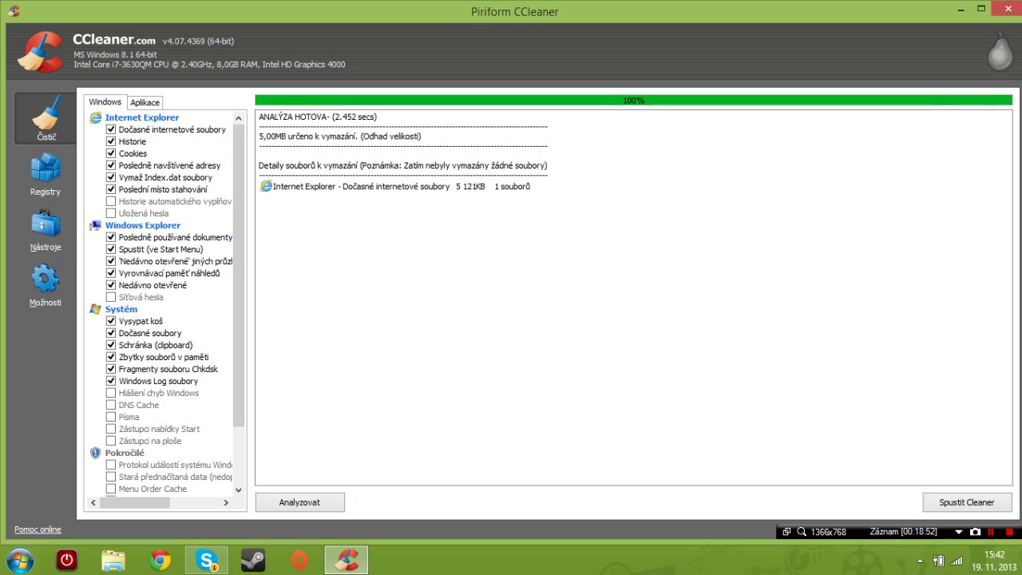
left_click(966, 502)
left_click(616, 250)
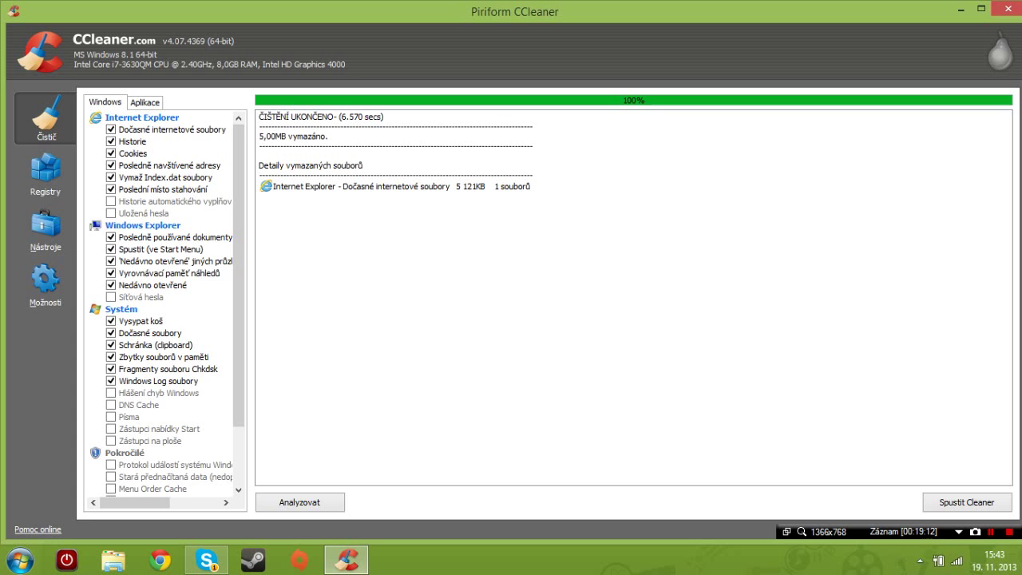
double_click(269, 136)
Scan the registry for problems in all categories and inspect the OriginThinSetup.exe application path entry.
left_click(46, 171)
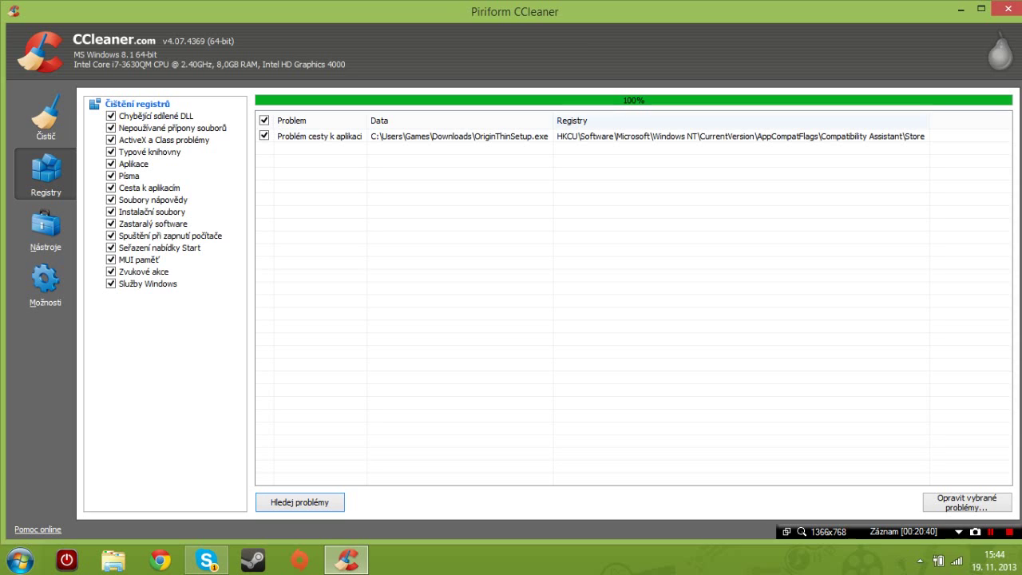
left_click(633, 208)
left_click(633, 137)
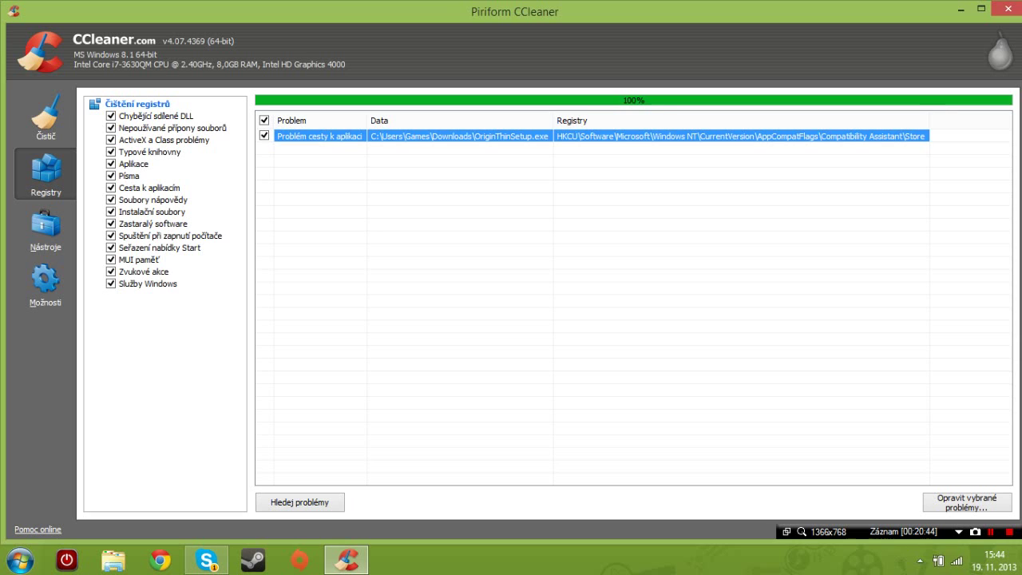
left_click(594, 240)
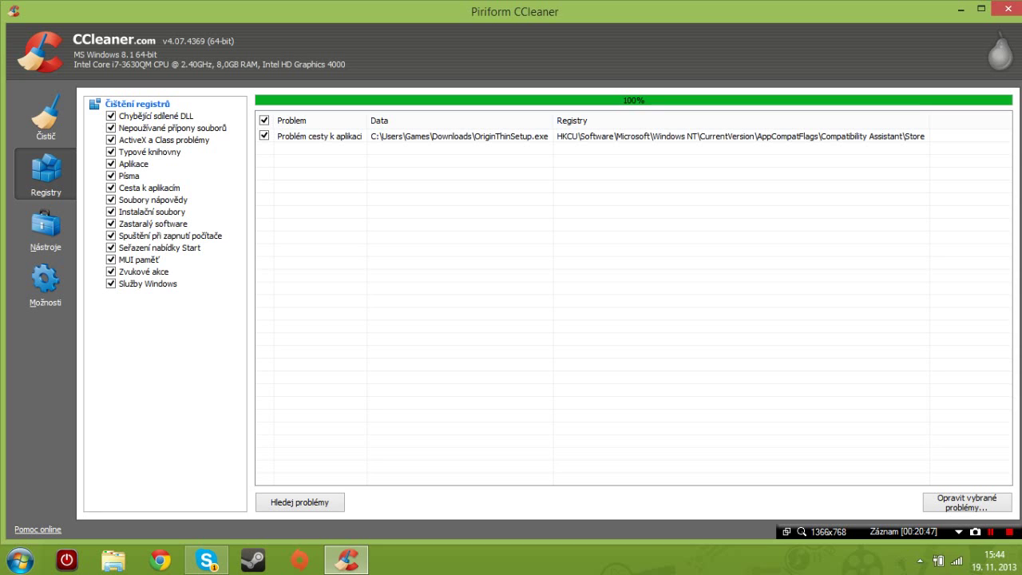
Fix the OriginThinSetup.exe registry problem without making a registry backup, and scan the registry again.
left_click(967, 502)
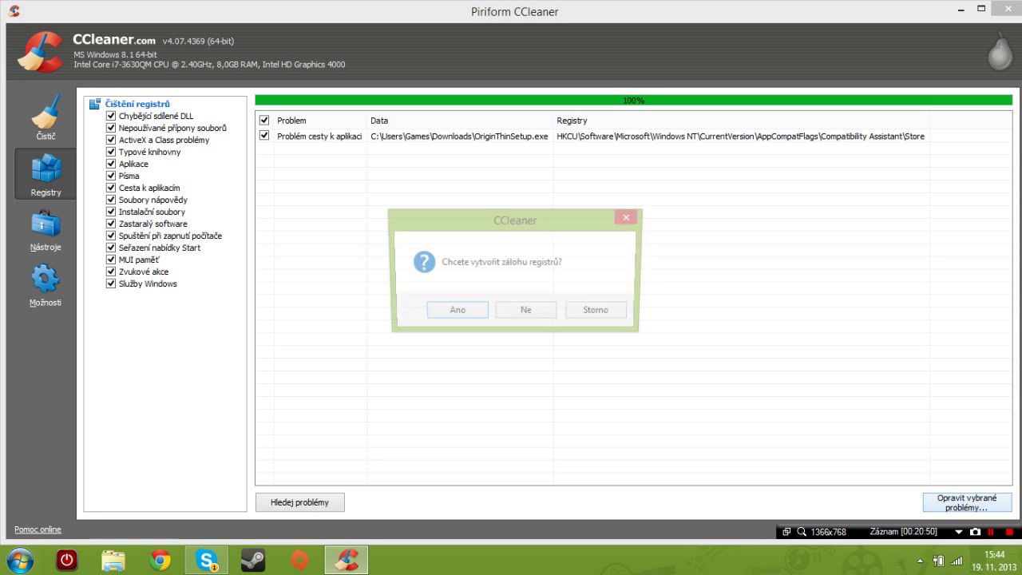
left_click(526, 313)
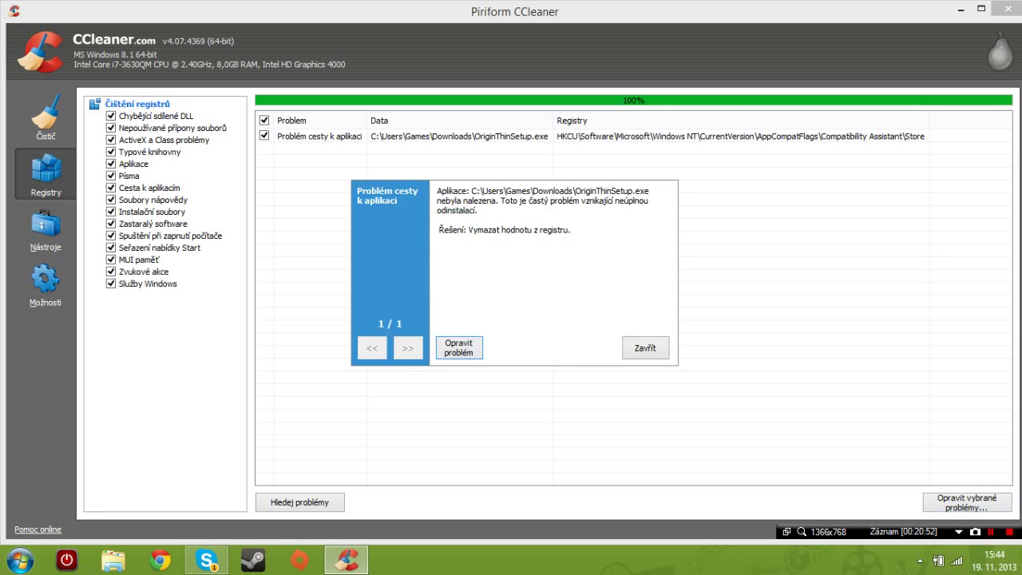
left_click(459, 348)
key("Return")
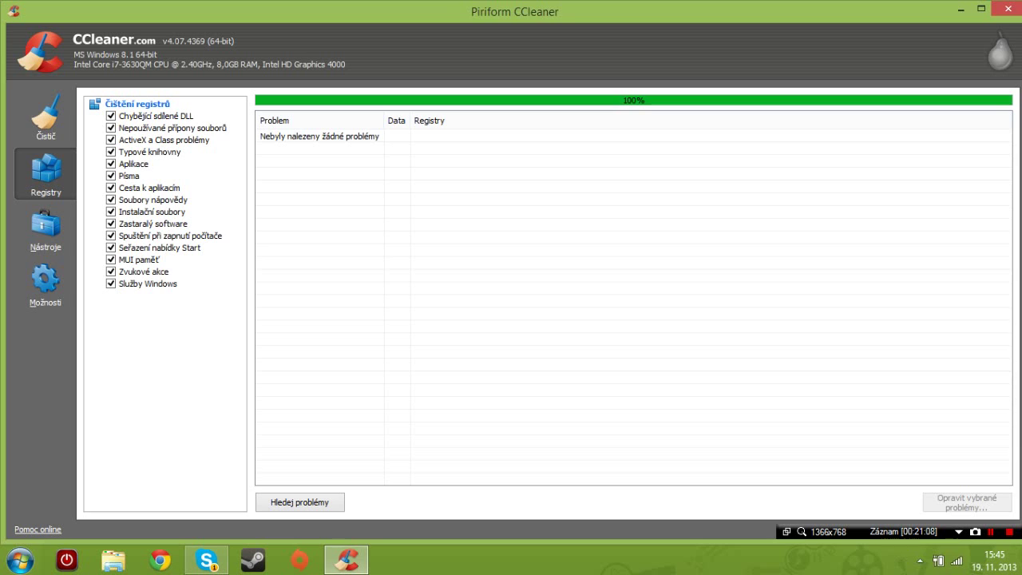
Close CCleaner, search the installed programs for "Defr", and launch Defraggler.
left_click(1003, 9)
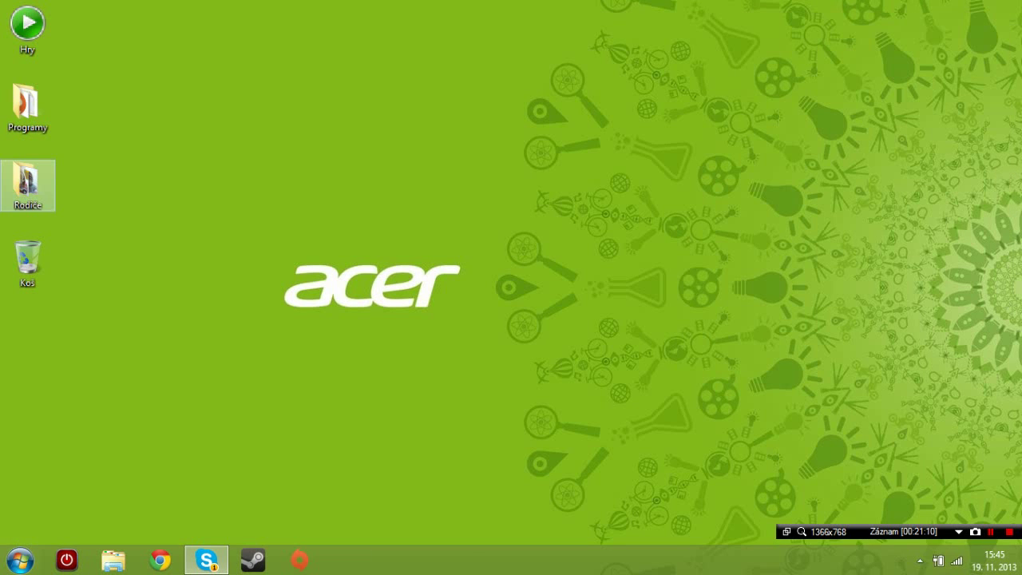
left_click(20, 561)
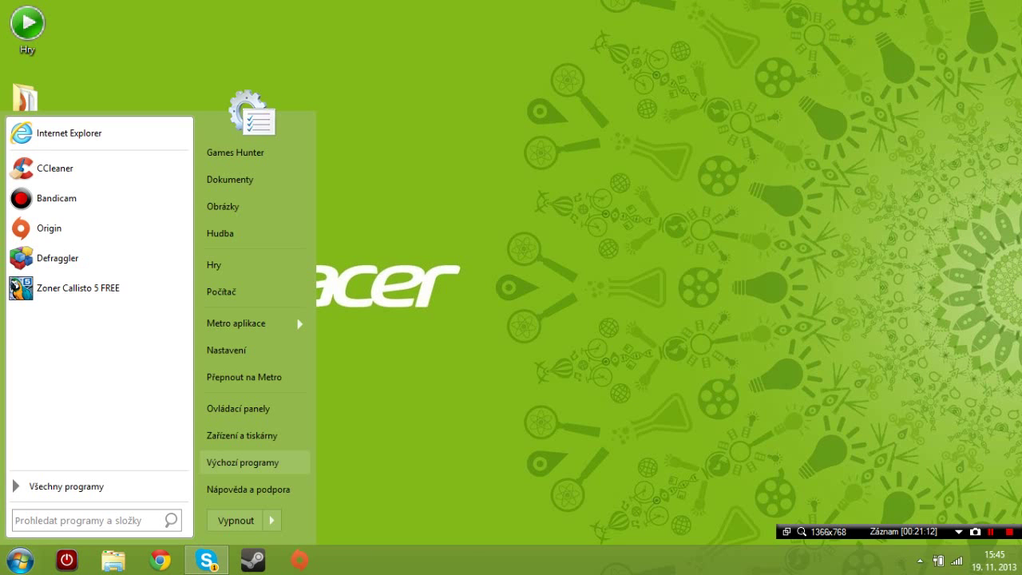
type("Defr")
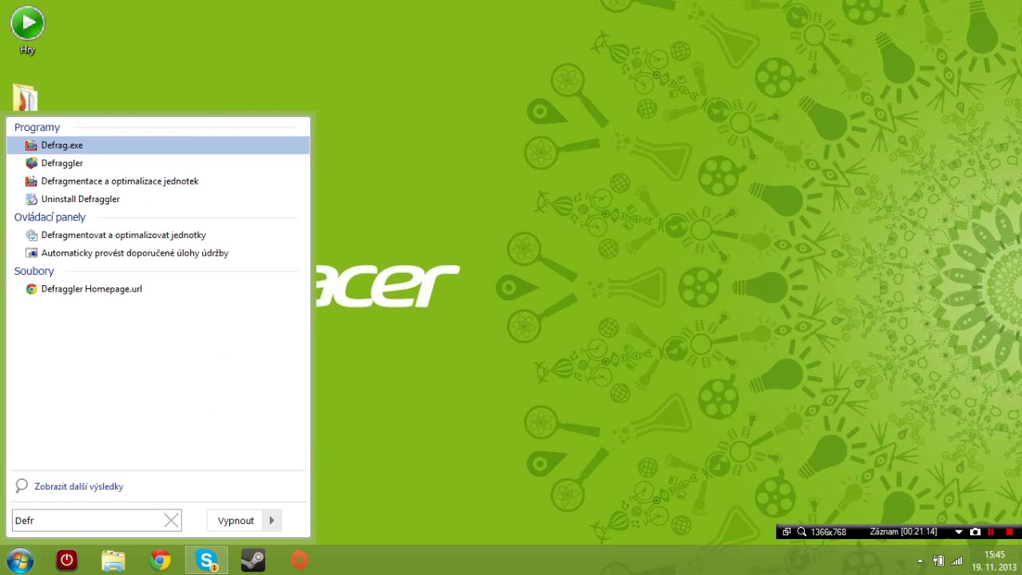
key("Down")
key("Up")
key("Down")
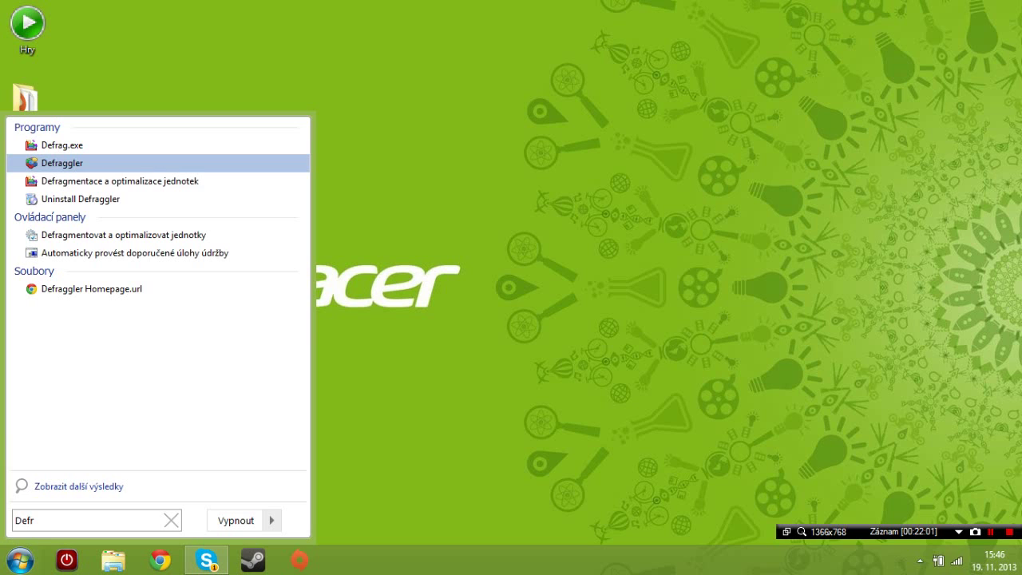
key("Return")
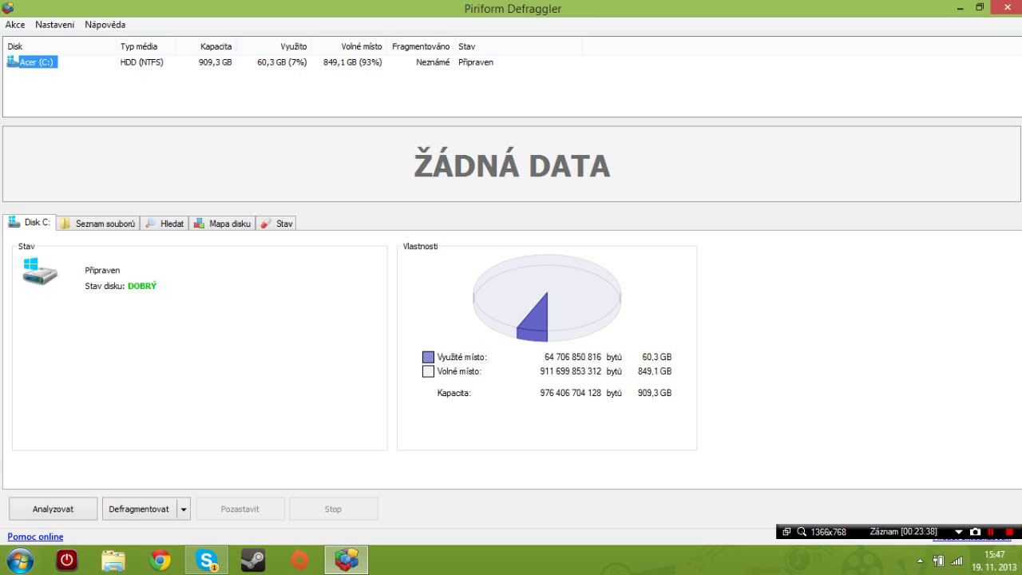
Analyze the Acer (C:) drive for fragmentation, list the files in a fragmented block of the drive map, and return to the disk overview.
left_click(52, 509)
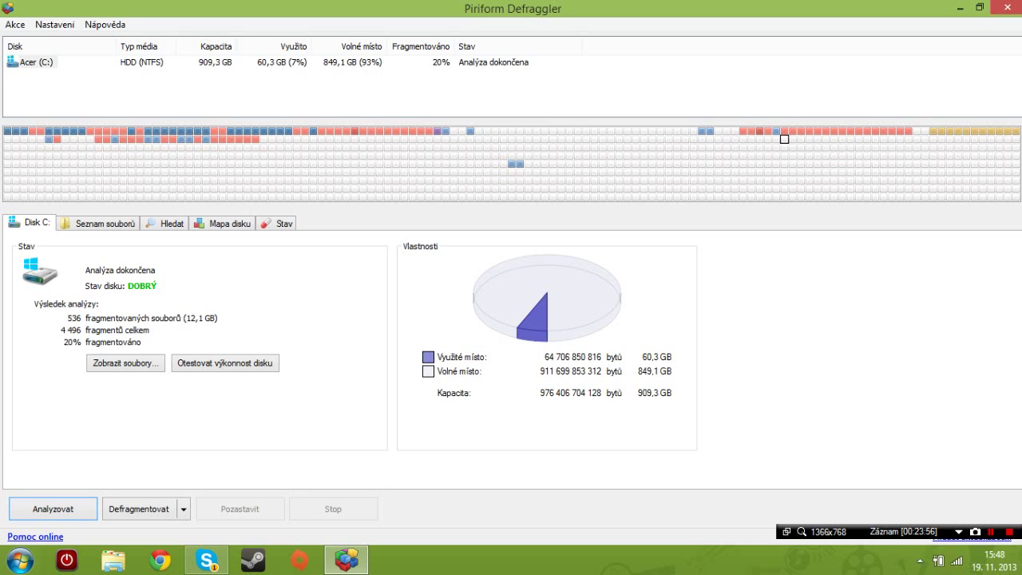
left_click(784, 130)
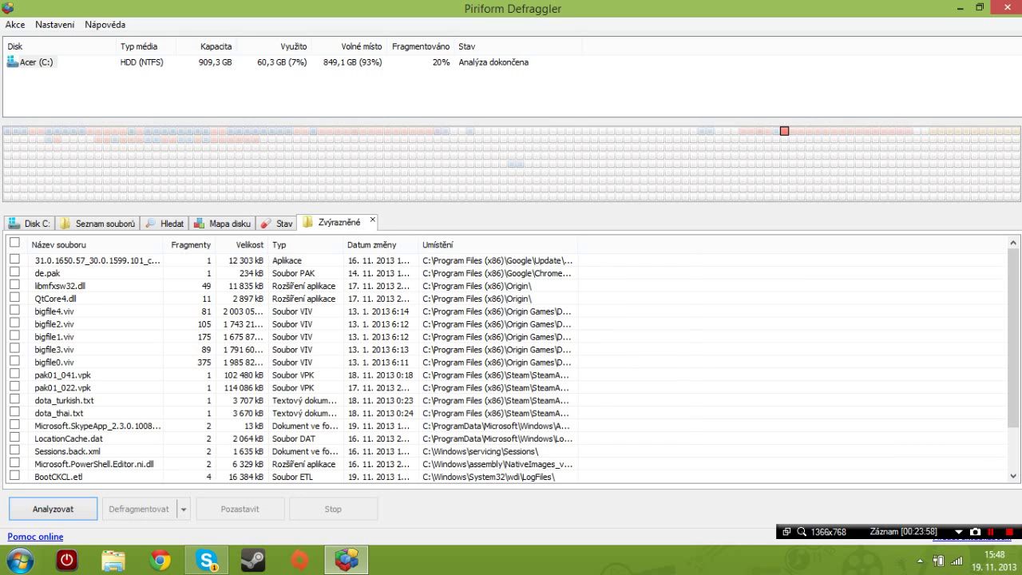
left_click(30, 223)
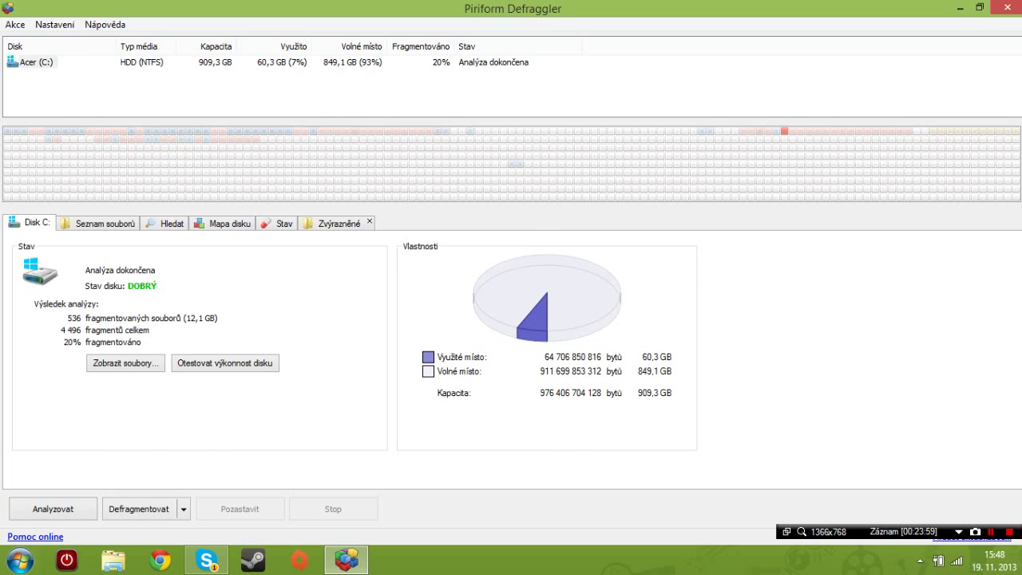